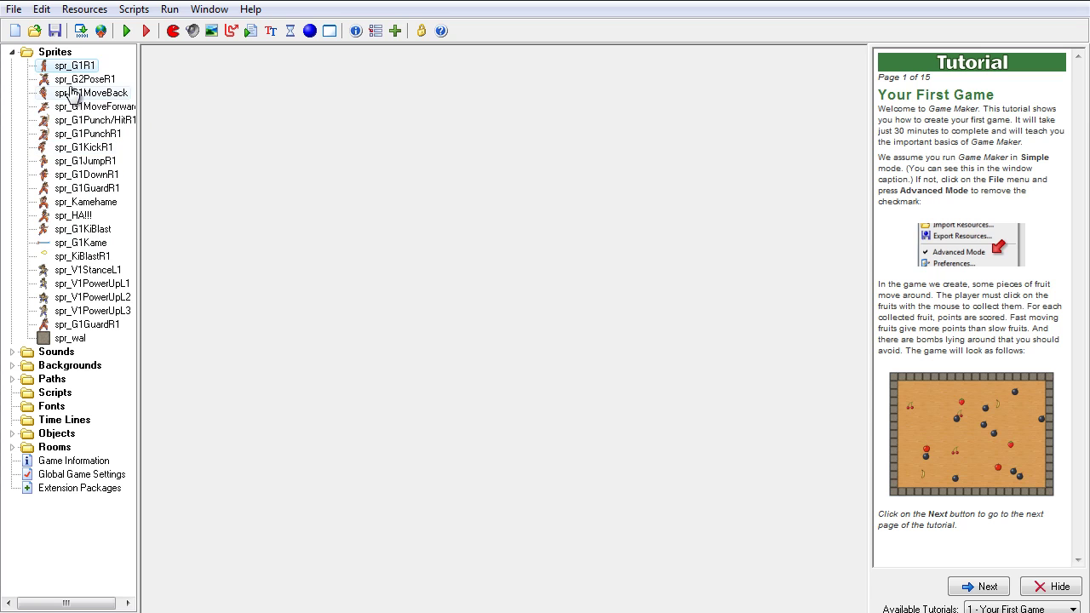
- Open the properties of the Goku sprites from spr_G1R1 through spr_G1DownR1 to examine their images
{"action": "double_click", "coordinate": [68, 68]}
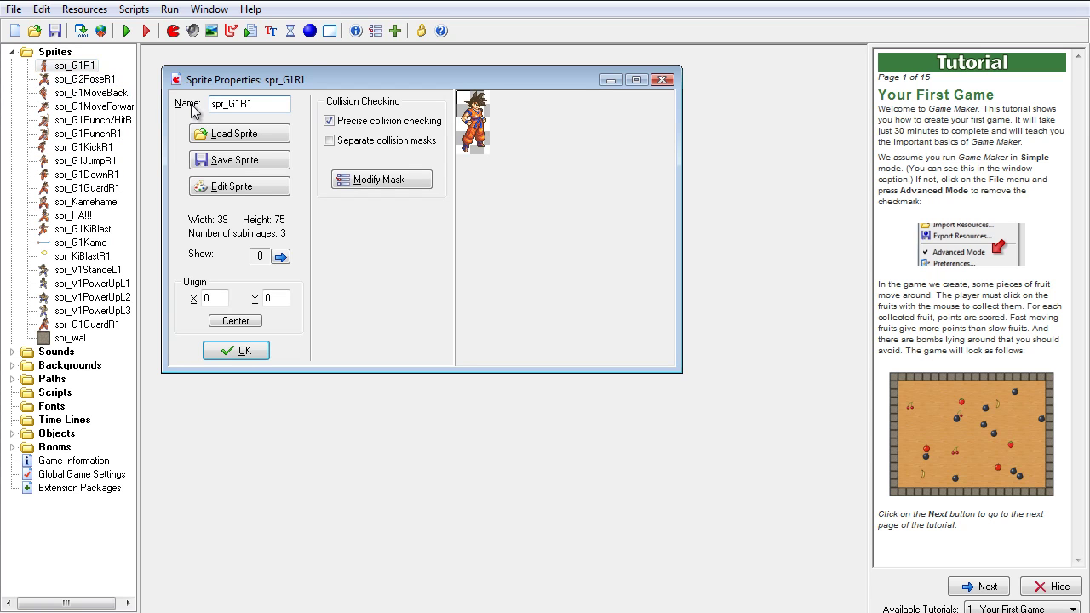
{"action": "left_click", "coordinate": [75, 80]}
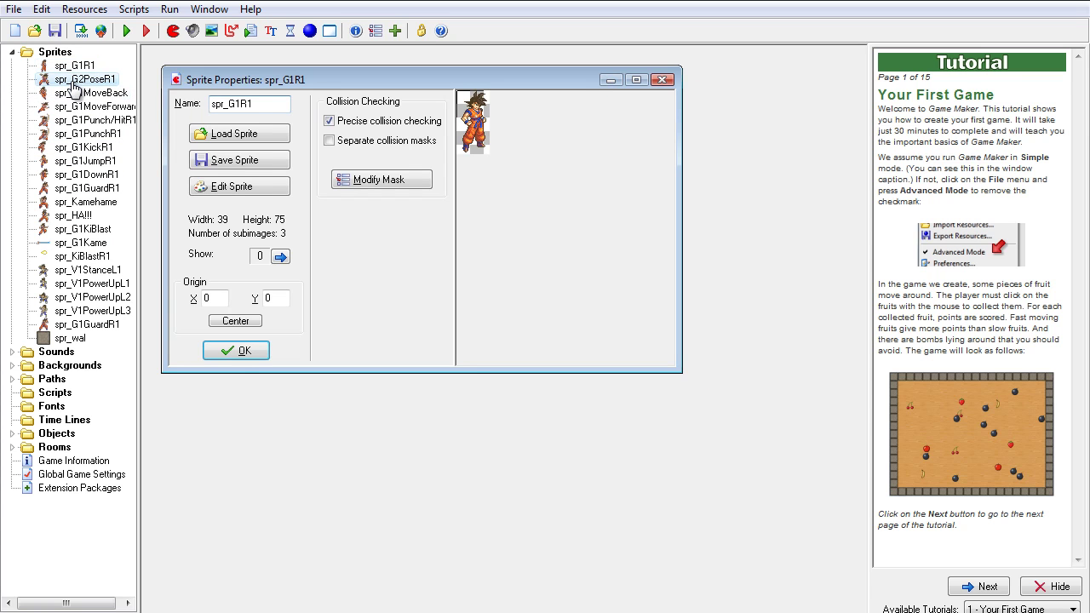
{"action": "double_click", "coordinate": [75, 80]}
{"action": "double_click", "coordinate": [78, 93]}
{"action": "double_click", "coordinate": [81, 107]}
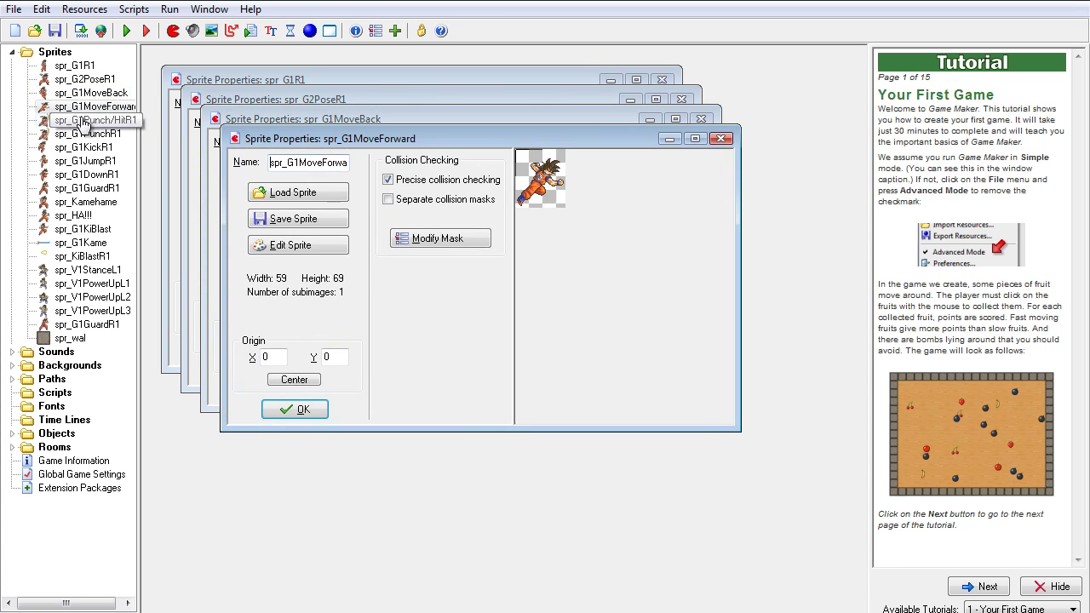
{"action": "double_click", "coordinate": [85, 119]}
{"action": "double_click", "coordinate": [85, 134]}
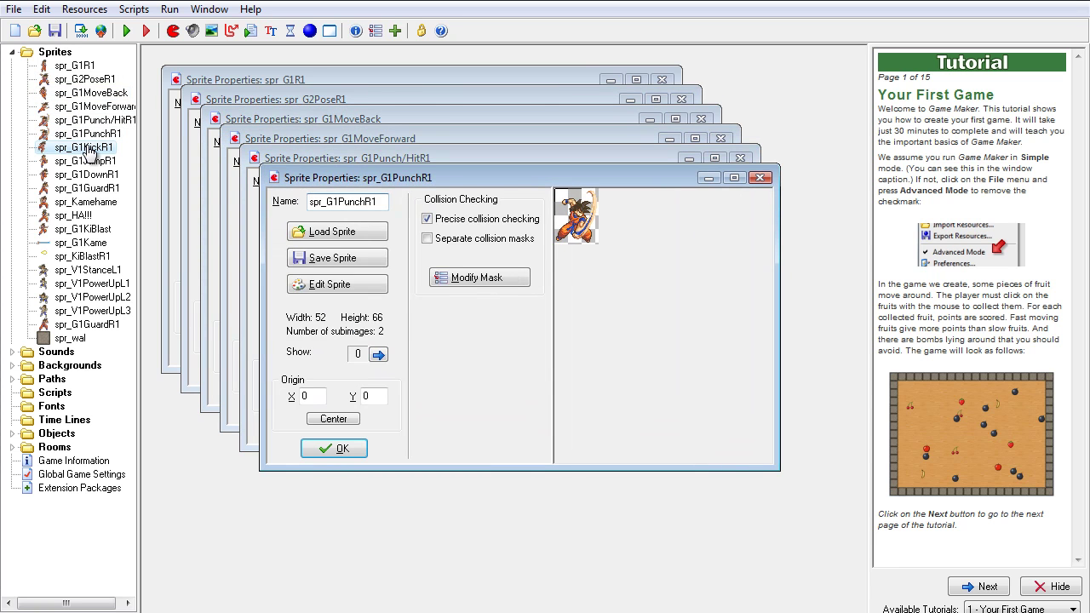
{"action": "double_click", "coordinate": [89, 148]}
{"action": "double_click", "coordinate": [85, 161]}
{"action": "double_click", "coordinate": [87, 175]}
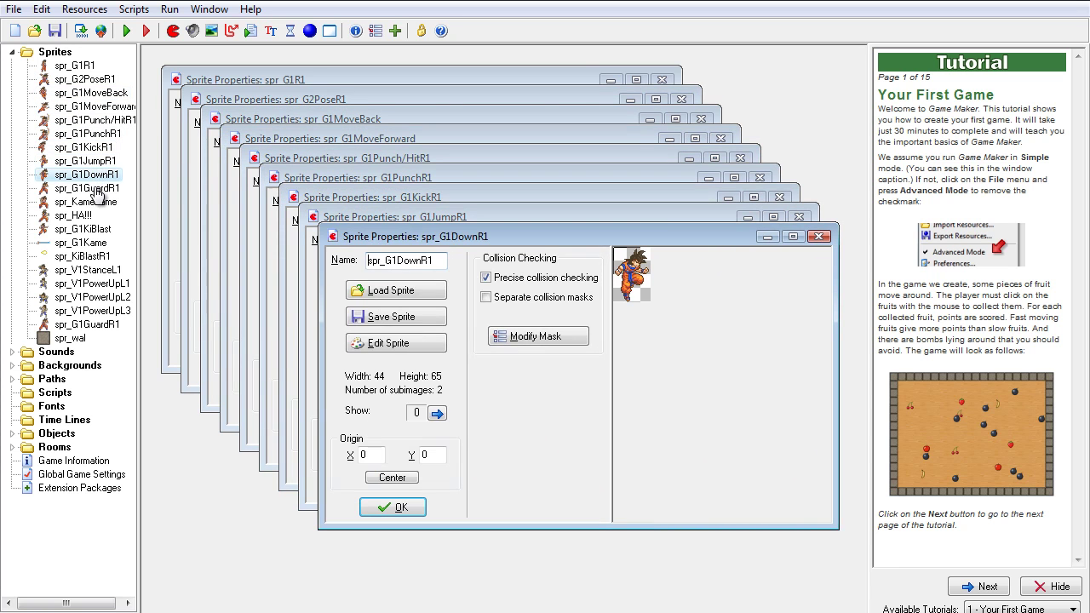
- Open both spr_G1GuardR1 sprites, spr_Kamehame, spr_HA!!!, spr_G1KiBlast, spr_G1Kame and spr_V1StanceL1 to examine their images
{"action": "double_click", "coordinate": [93, 189]}
{"action": "double_click", "coordinate": [89, 203]}
{"action": "double_click", "coordinate": [85, 216]}
{"action": "double_click", "coordinate": [85, 230]}
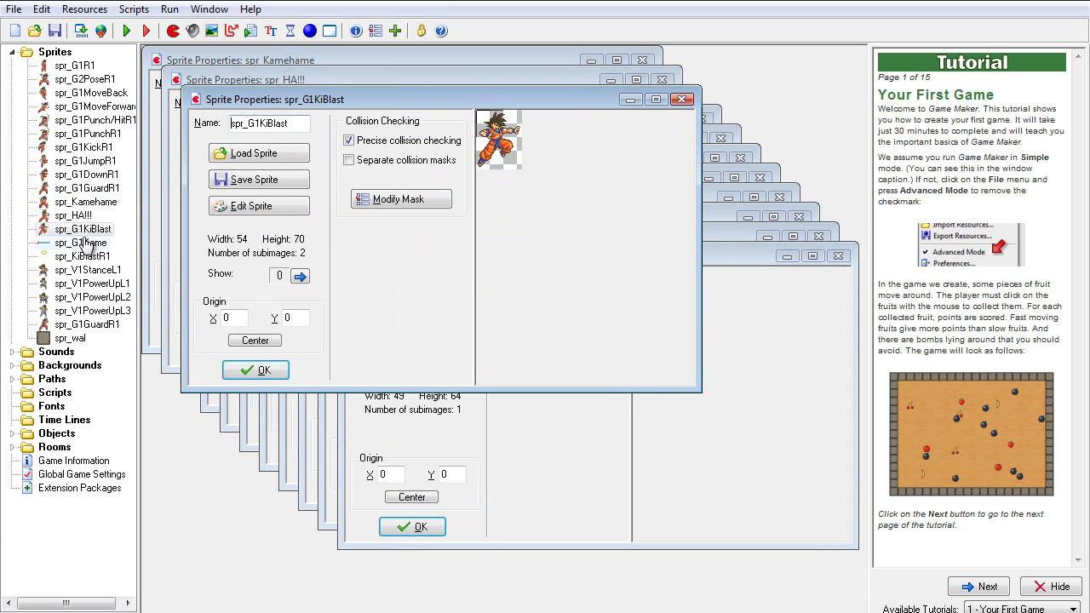
{"action": "double_click", "coordinate": [82, 243]}
{"action": "left_click", "coordinate": [87, 271]}
{"action": "double_click", "coordinate": [85, 272]}
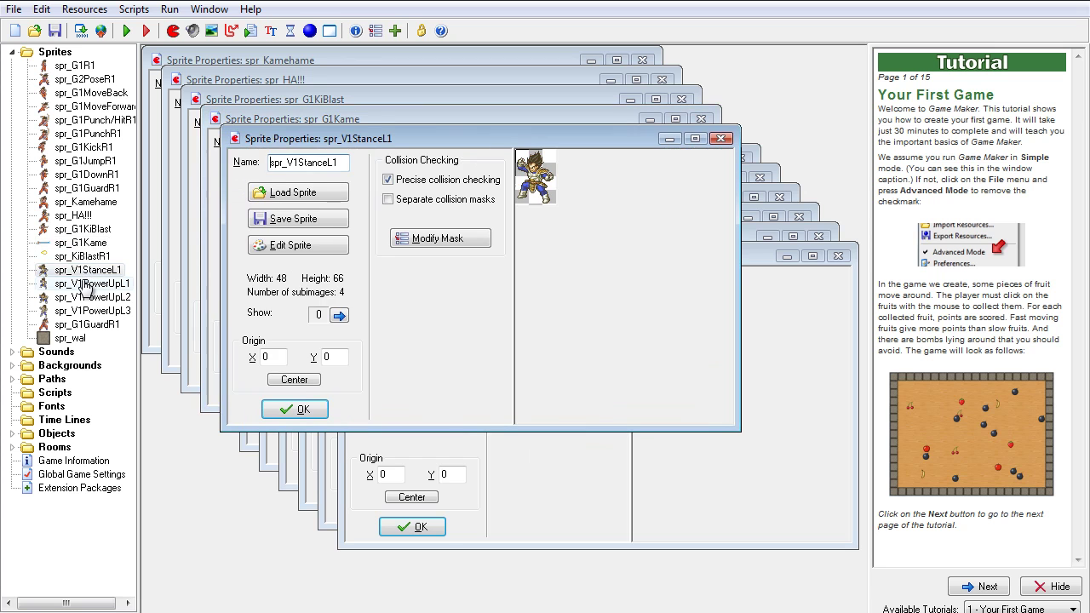
{"action": "double_click", "coordinate": [102, 324]}
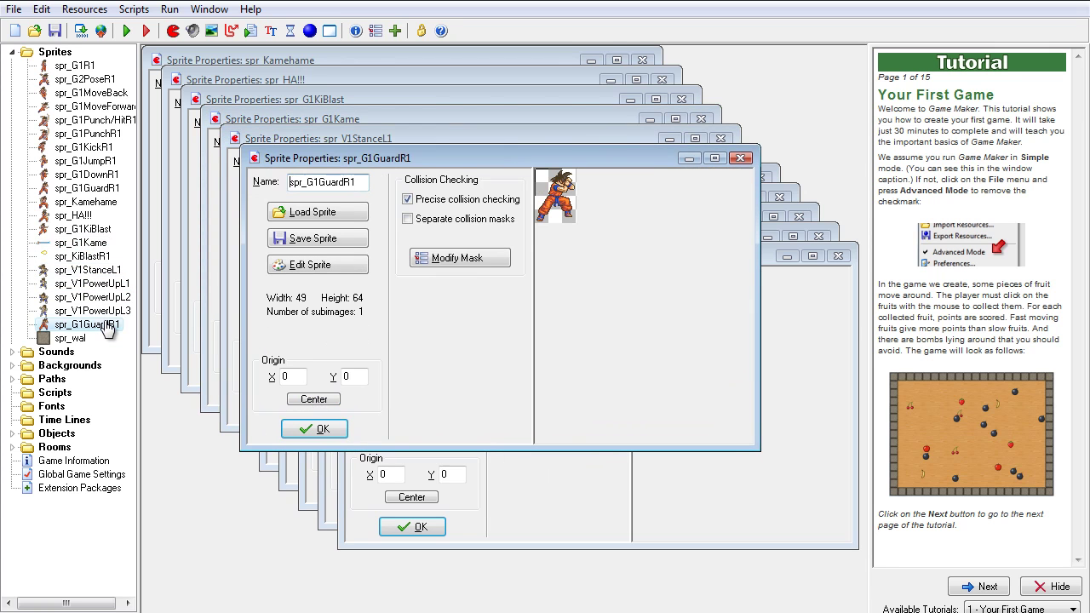
- Close all open sprite property windows and collapse the Sprites group
{"action": "left_click", "coordinate": [740, 158]}
{"action": "left_click", "coordinate": [720, 138]}
{"action": "left_click", "coordinate": [700, 119]}
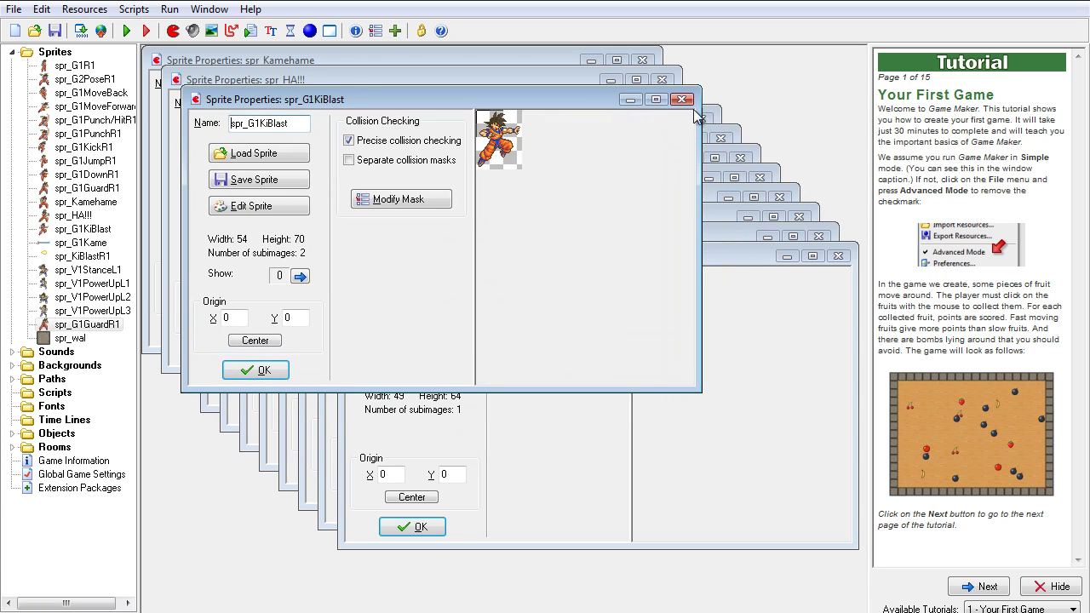
{"action": "left_click", "coordinate": [681, 98]}
{"action": "left_click", "coordinate": [661, 79]}
{"action": "left_click", "coordinate": [642, 59]}
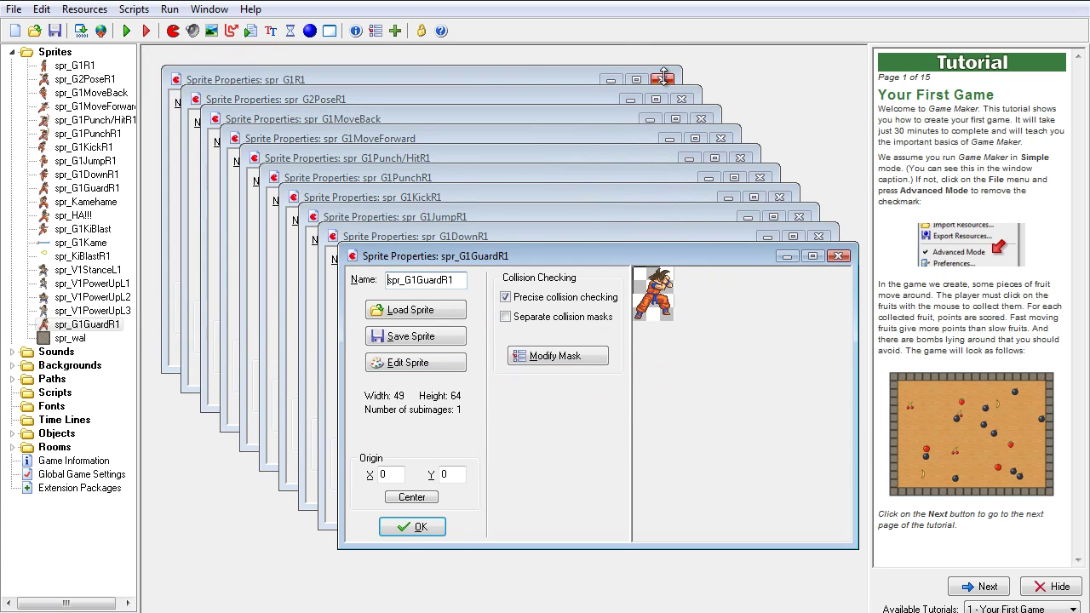
{"action": "left_click", "coordinate": [838, 256]}
{"action": "left_click", "coordinate": [818, 236]}
{"action": "left_click", "coordinate": [799, 216]}
{"action": "left_click", "coordinate": [779, 197]}
{"action": "left_click", "coordinate": [761, 178]}
{"action": "left_click", "coordinate": [740, 158]}
{"action": "left_click", "coordinate": [721, 139]}
{"action": "left_click", "coordinate": [701, 119]}
{"action": "left_click", "coordinate": [681, 100]}
{"action": "left_click", "coordinate": [662, 80]}
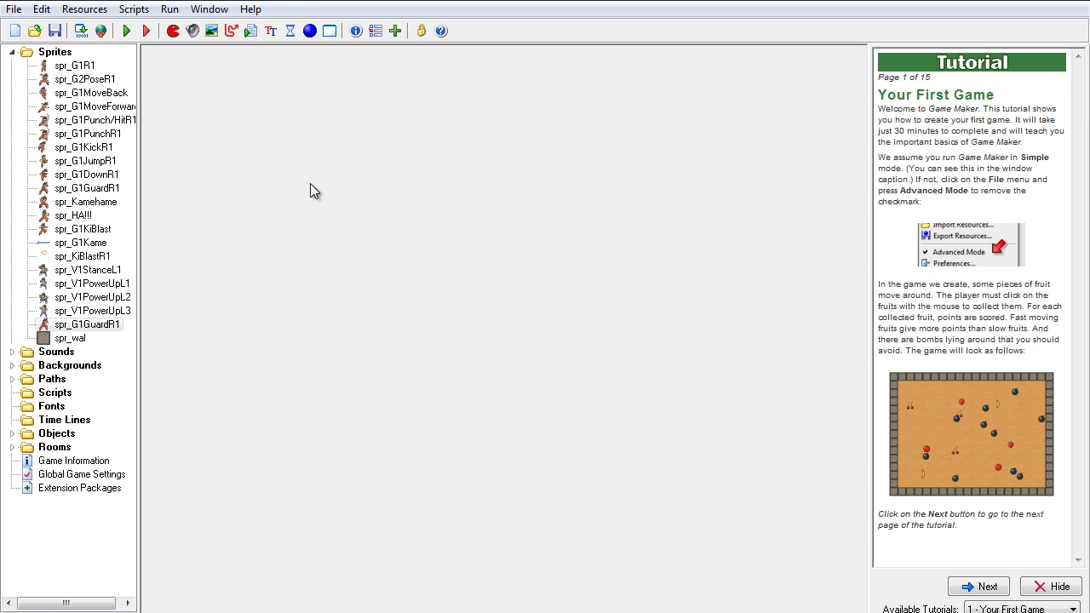
{"action": "left_click", "coordinate": [12, 52]}
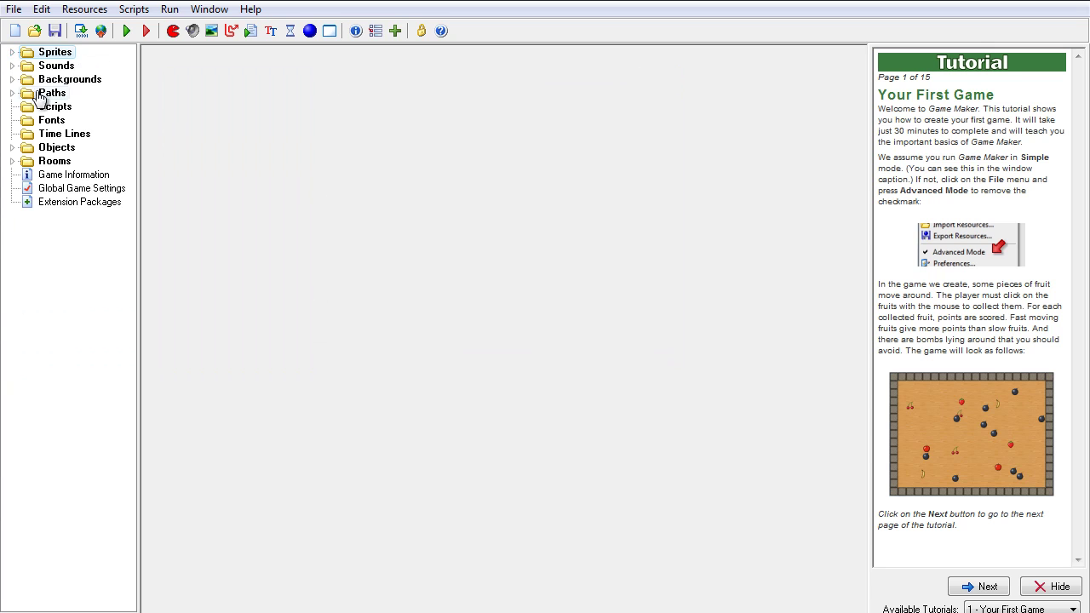
- Expand the Sounds group, preview the KameCharge sound and close its properties
{"action": "double_click", "coordinate": [28, 65]}
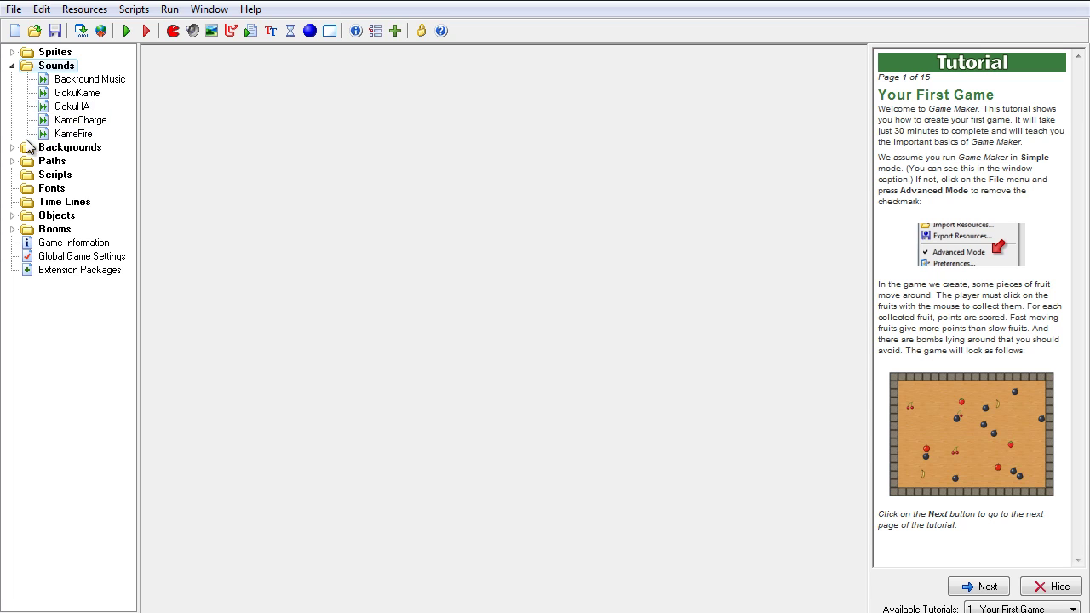
{"action": "left_click", "coordinate": [82, 121]}
{"action": "double_click", "coordinate": [83, 122]}
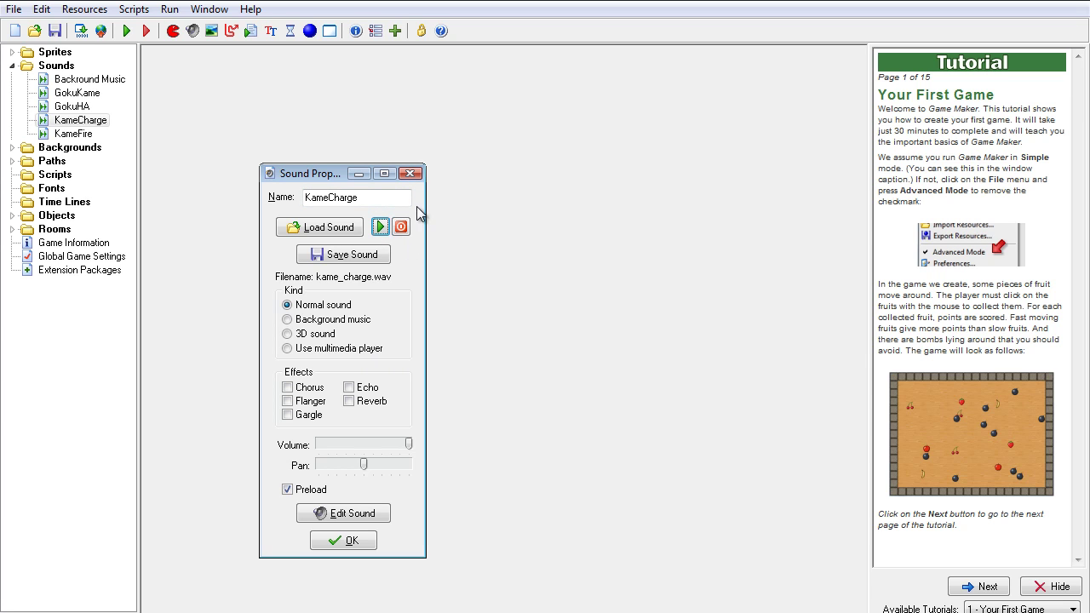
{"action": "left_click", "coordinate": [411, 174]}
- Open the KameFire sound, play it and close its properties
{"action": "double_click", "coordinate": [71, 137]}
{"action": "left_click", "coordinate": [400, 246]}
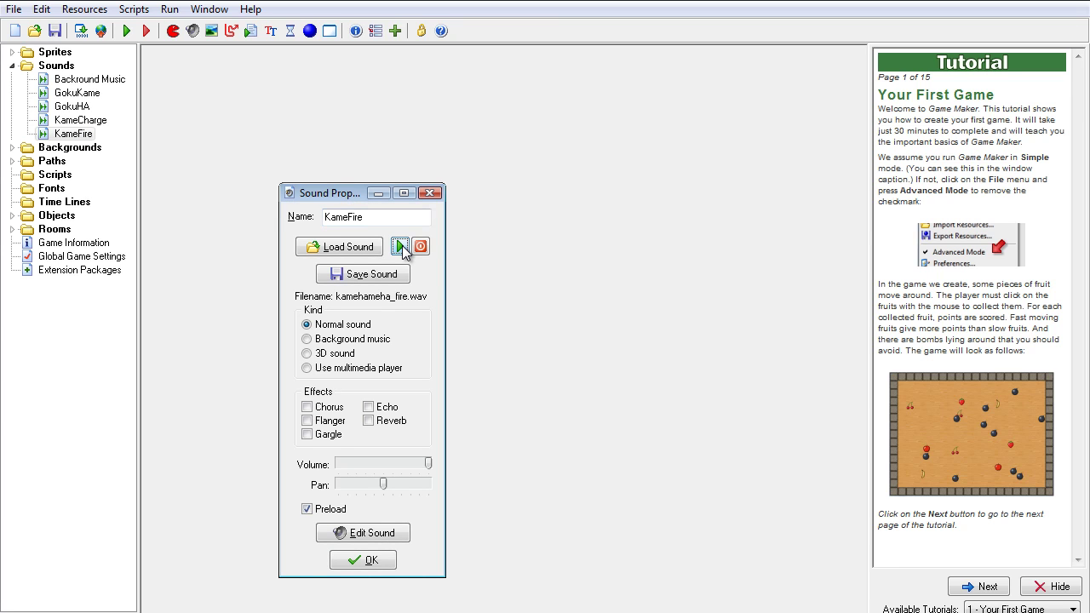
{"action": "left_click", "coordinate": [430, 193]}
- Play the GokuKame sound from its properties and close them
{"action": "double_click", "coordinate": [80, 93]}
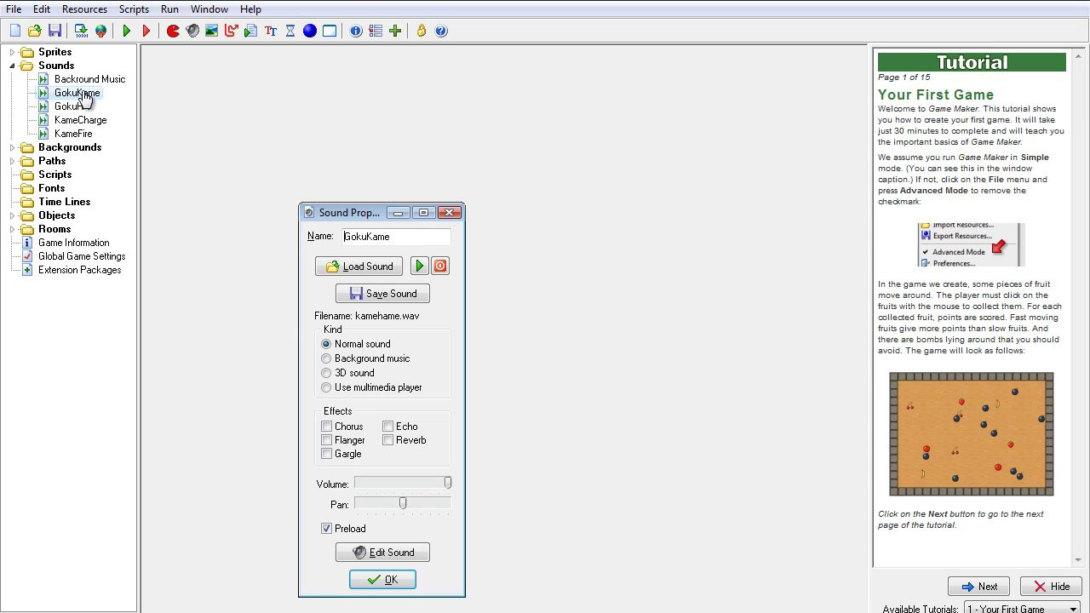
{"action": "left_click", "coordinate": [419, 267]}
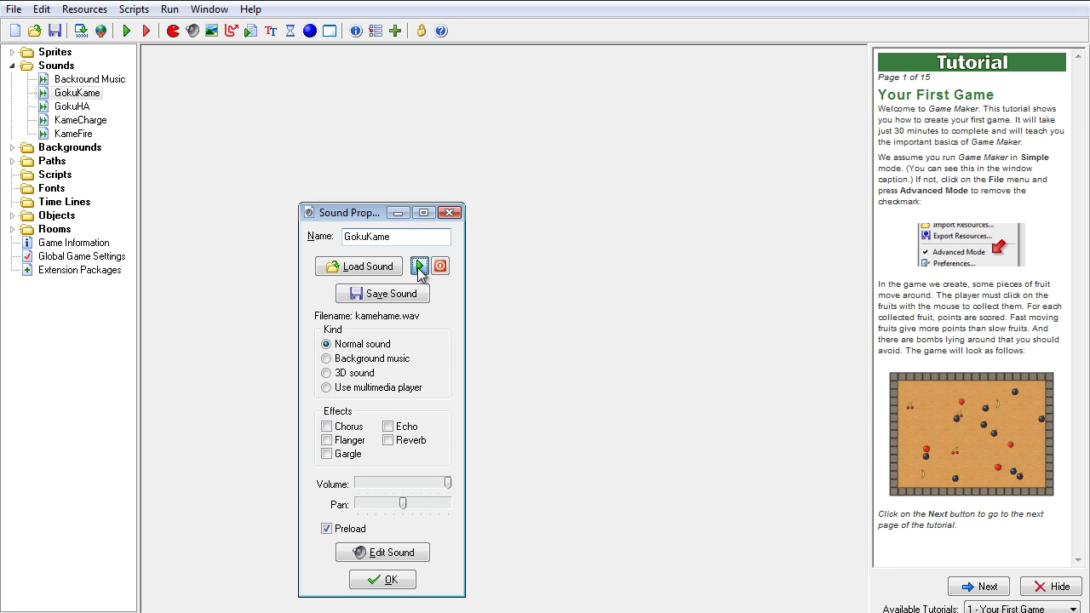
{"action": "left_click", "coordinate": [419, 267]}
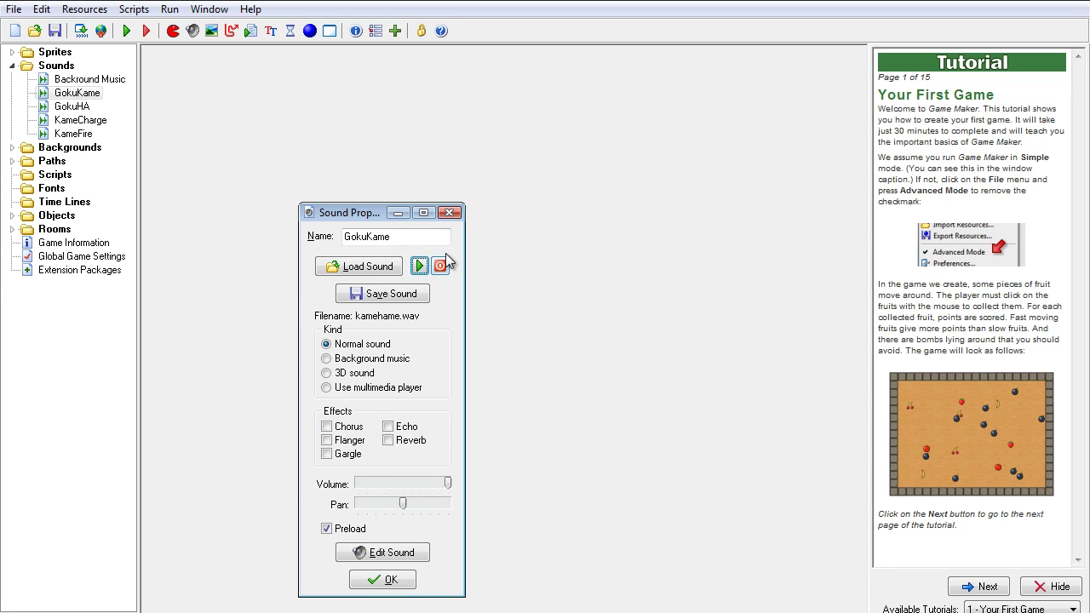
{"action": "left_click", "coordinate": [449, 213]}
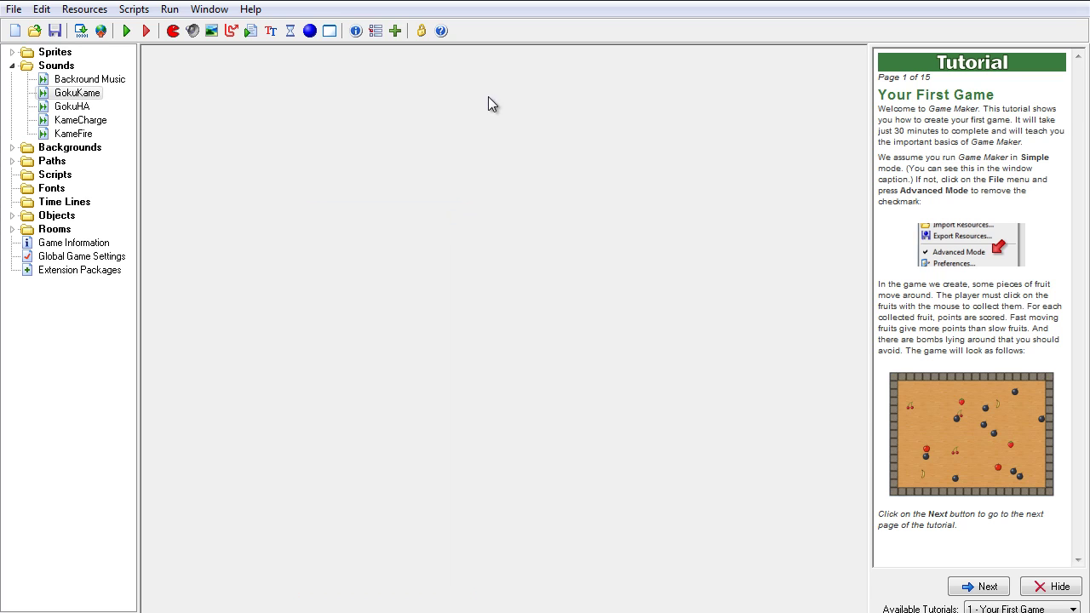
- Collapse the Sounds group, view the properties of background4 and collapse the Backgrounds group again
{"action": "left_click", "coordinate": [13, 66]}
{"action": "left_click", "coordinate": [13, 80]}
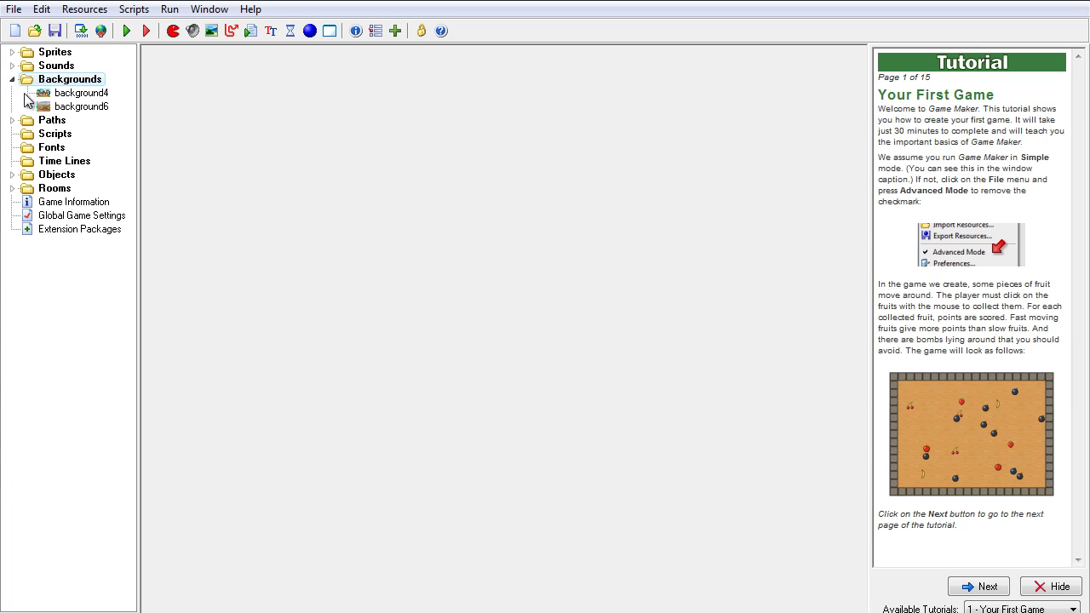
{"action": "left_click", "coordinate": [72, 95]}
{"action": "double_click", "coordinate": [72, 96]}
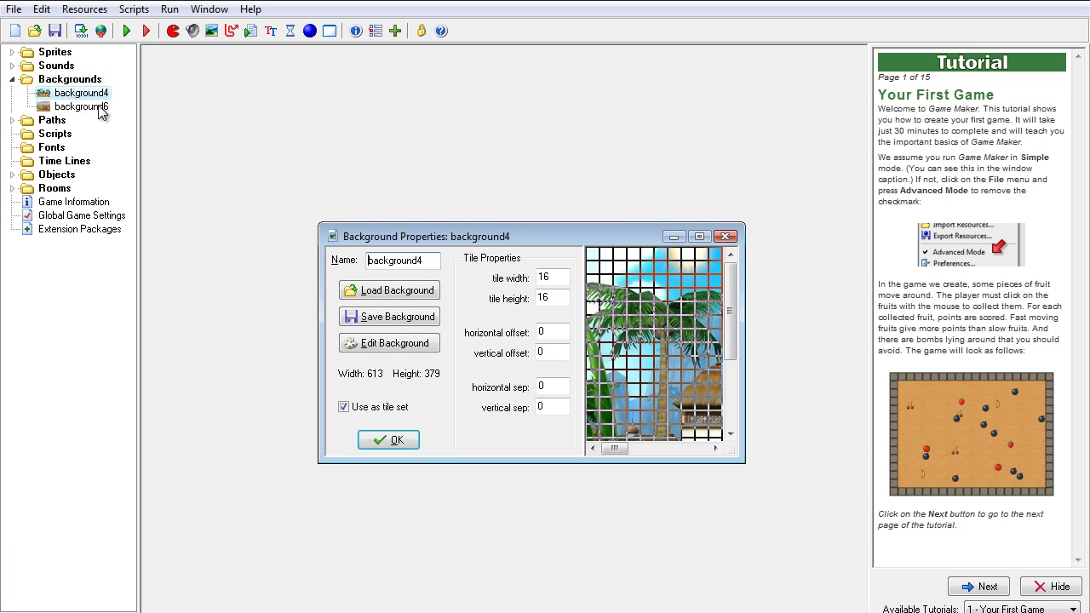
{"action": "left_click", "coordinate": [724, 236]}
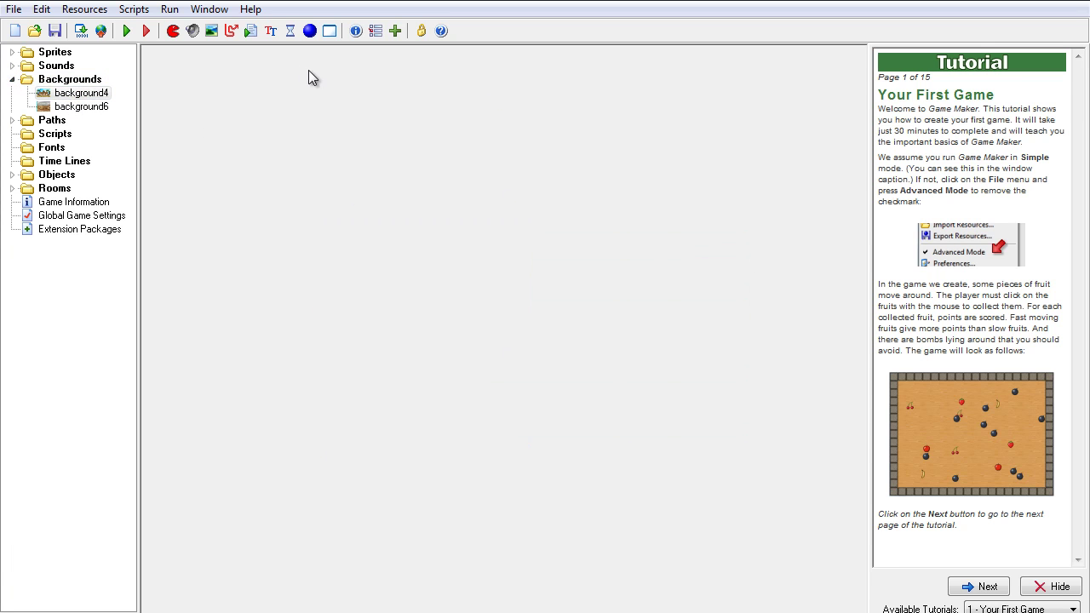
{"action": "left_click", "coordinate": [13, 79]}
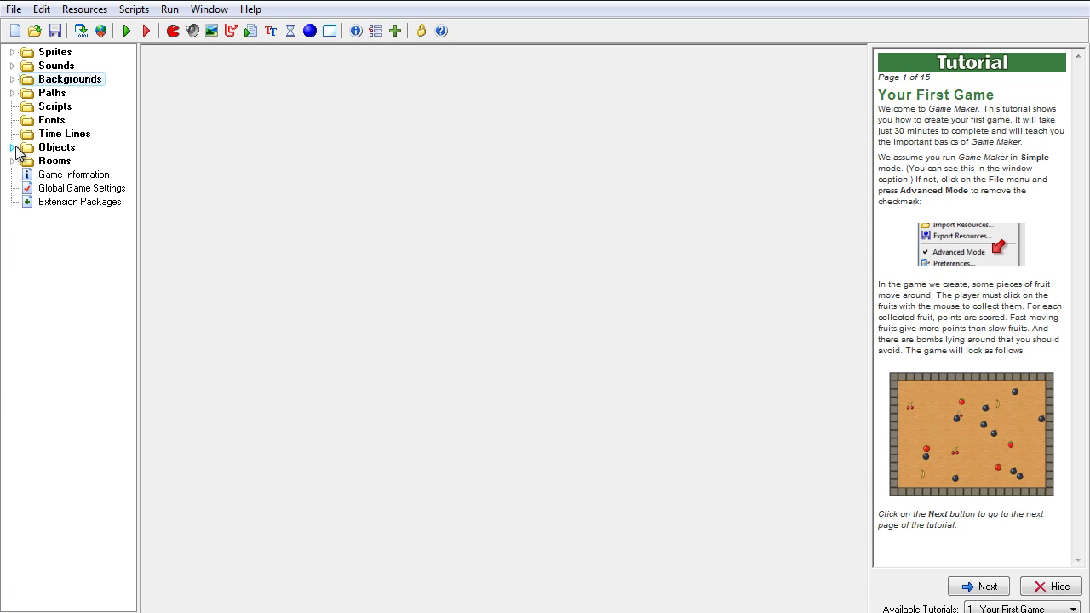
- Expand the Objects group and open the properties of obj_G2PoseR2, closing the other object's window
{"action": "left_click", "coordinate": [13, 147]}
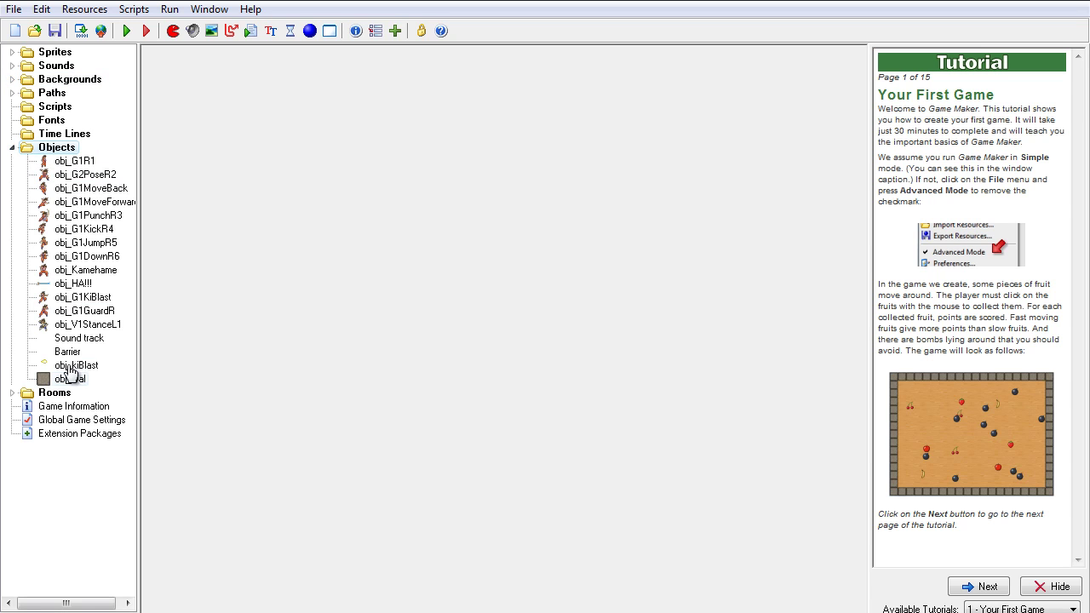
{"action": "left_click", "coordinate": [73, 188]}
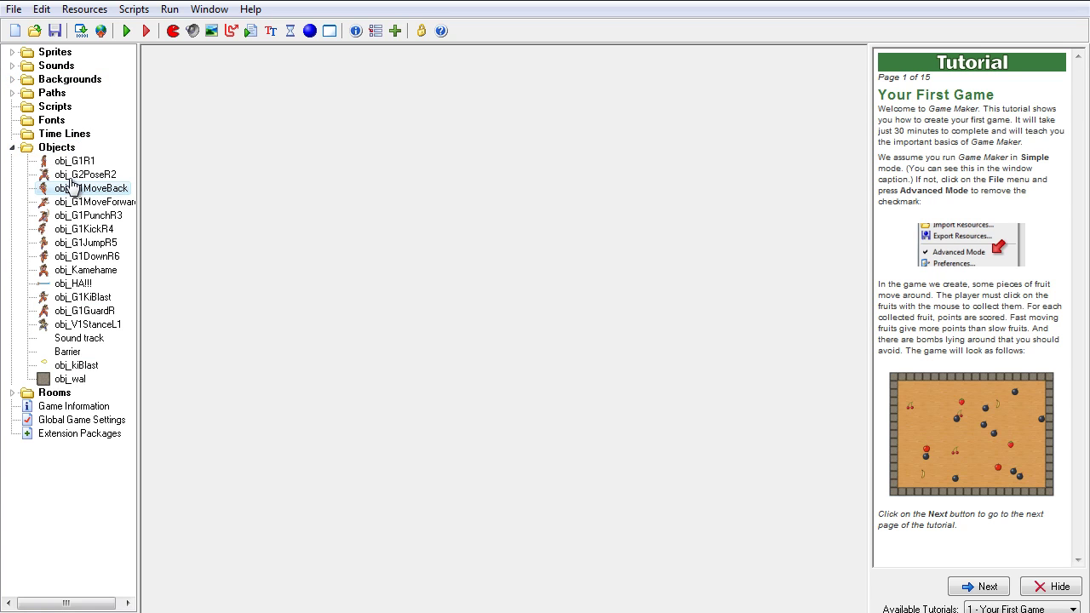
{"action": "double_click", "coordinate": [74, 174]}
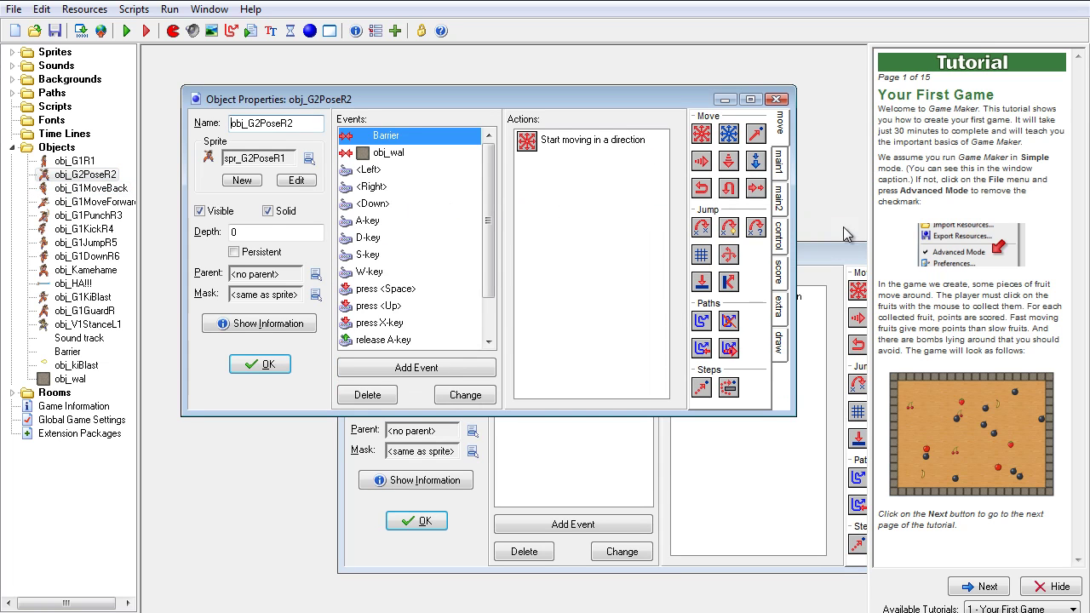
{"action": "left_click_drag", "start_coordinate": [856, 254], "coordinate": [669, 209]}
{"action": "left_click", "coordinate": [766, 211]}
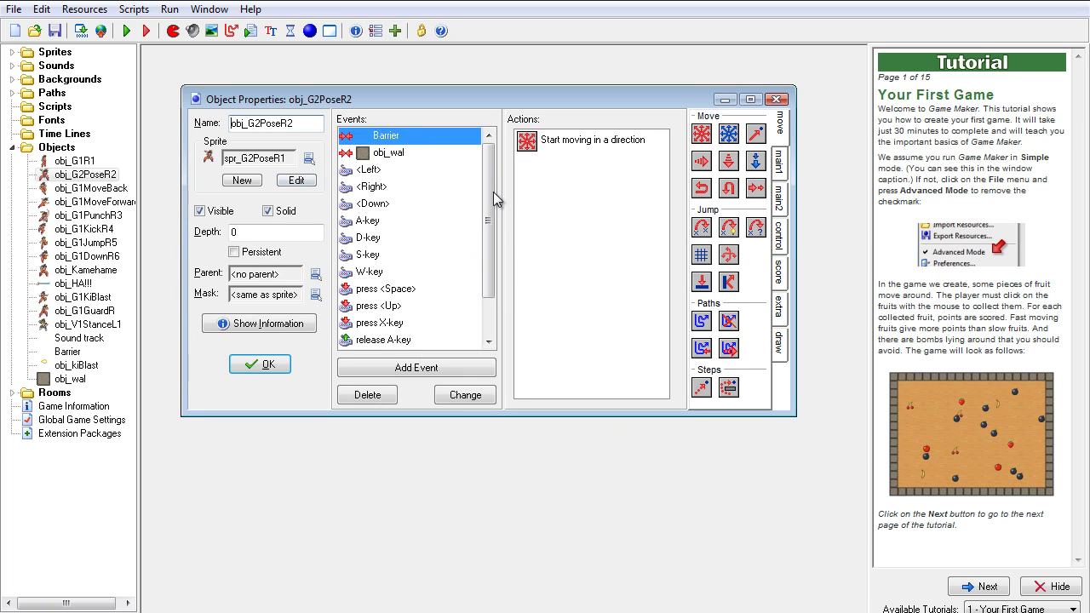
- Enlarge the obj_G2PoseR2 properties window and review the actions of its obj_wal collision, arrow-key and A, D, S and W keyboard events
{"action": "left_click", "coordinate": [394, 156]}
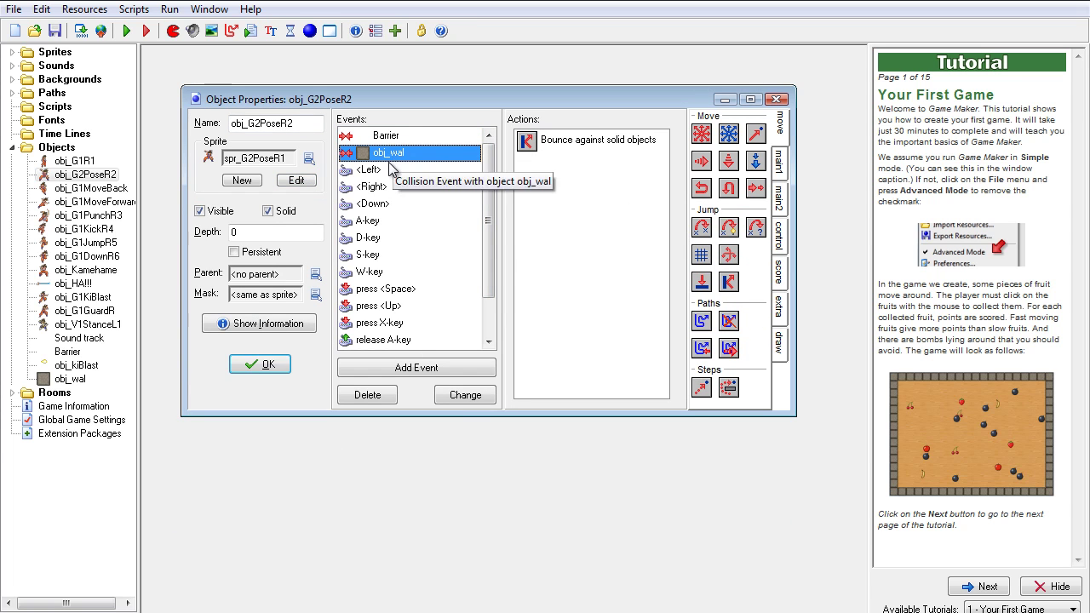
{"action": "left_click_drag", "start_coordinate": [451, 418], "coordinate": [454, 474]}
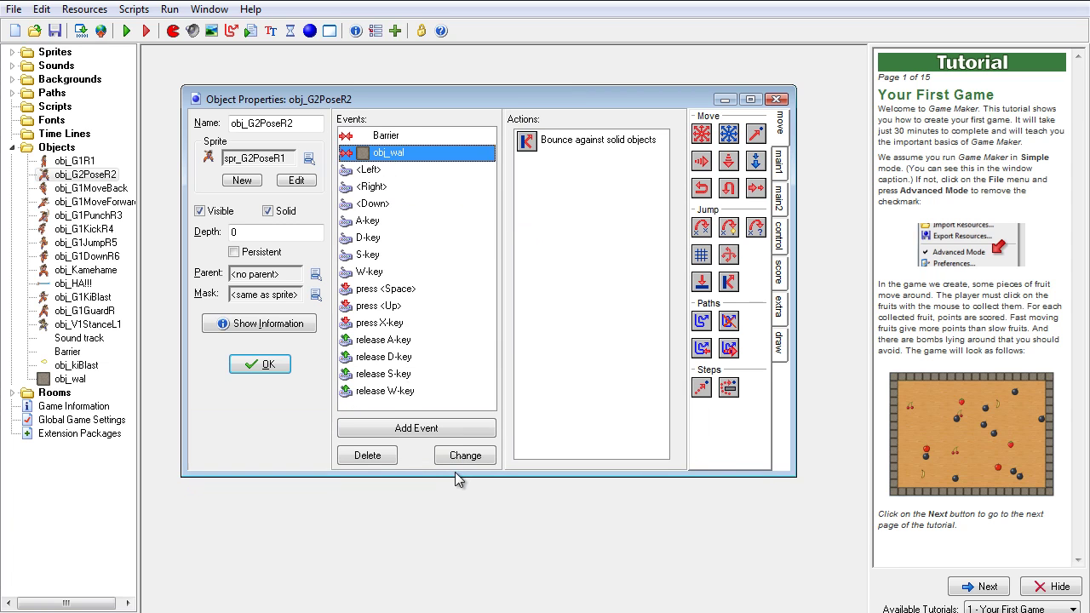
{"action": "left_click", "coordinate": [366, 171]}
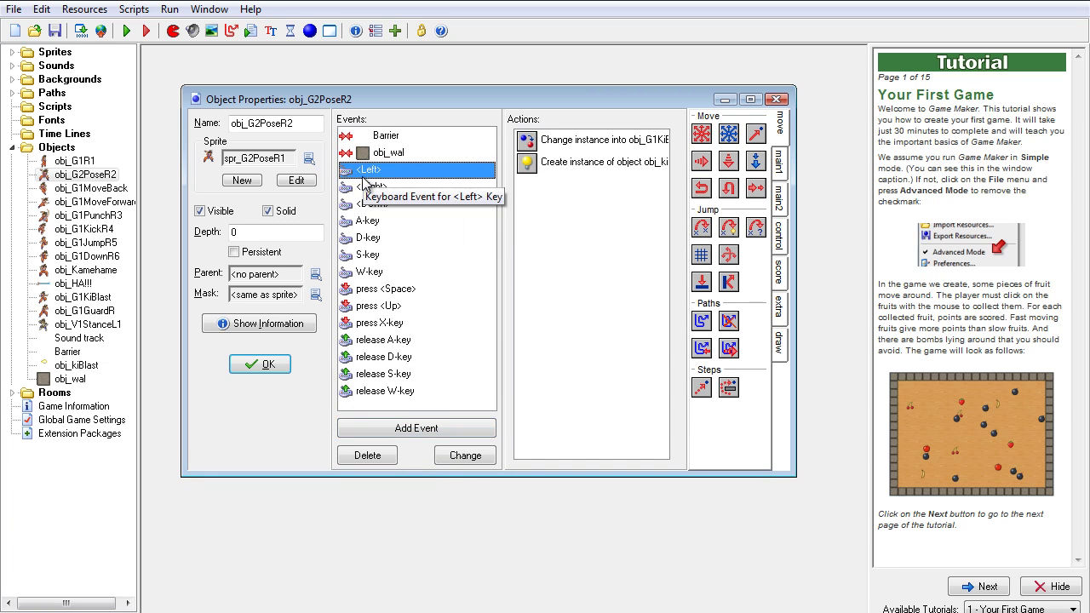
{"action": "left_click", "coordinate": [366, 188]}
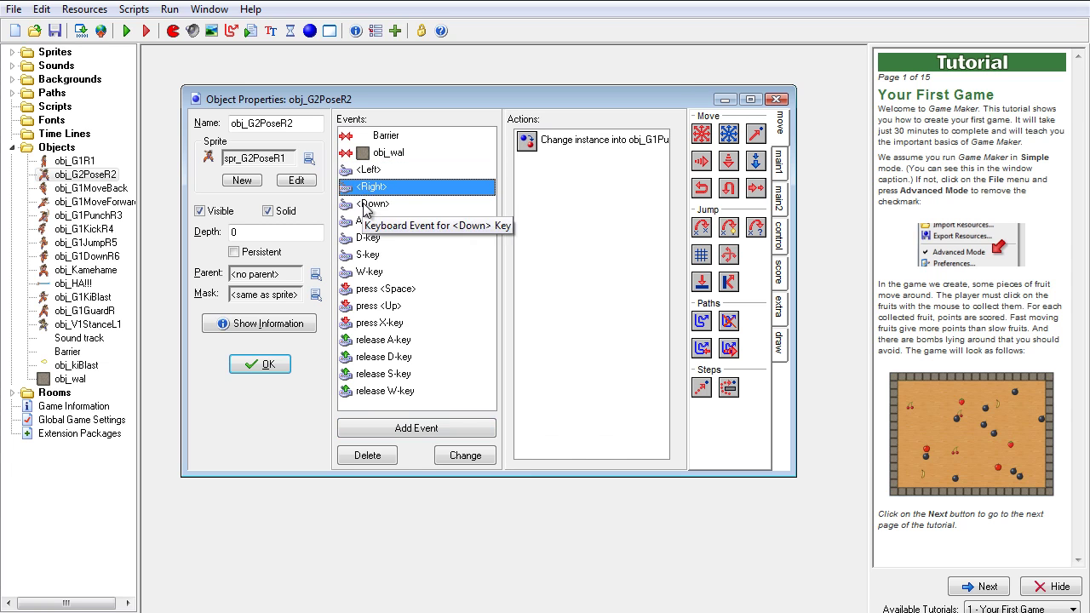
{"action": "left_click", "coordinate": [366, 204]}
{"action": "left_click", "coordinate": [366, 221]}
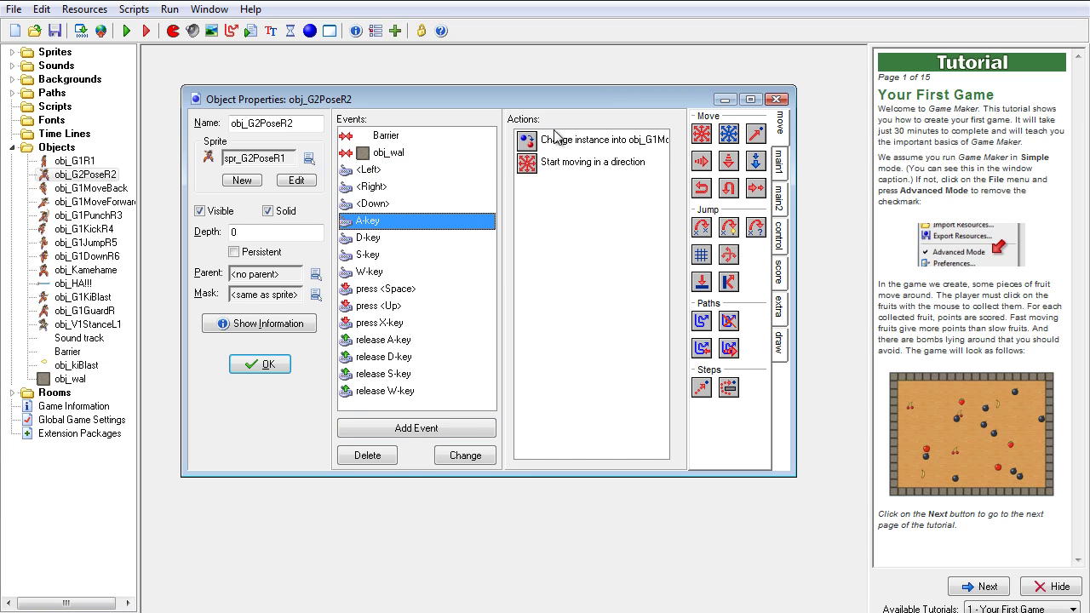
{"action": "left_click", "coordinate": [366, 238]}
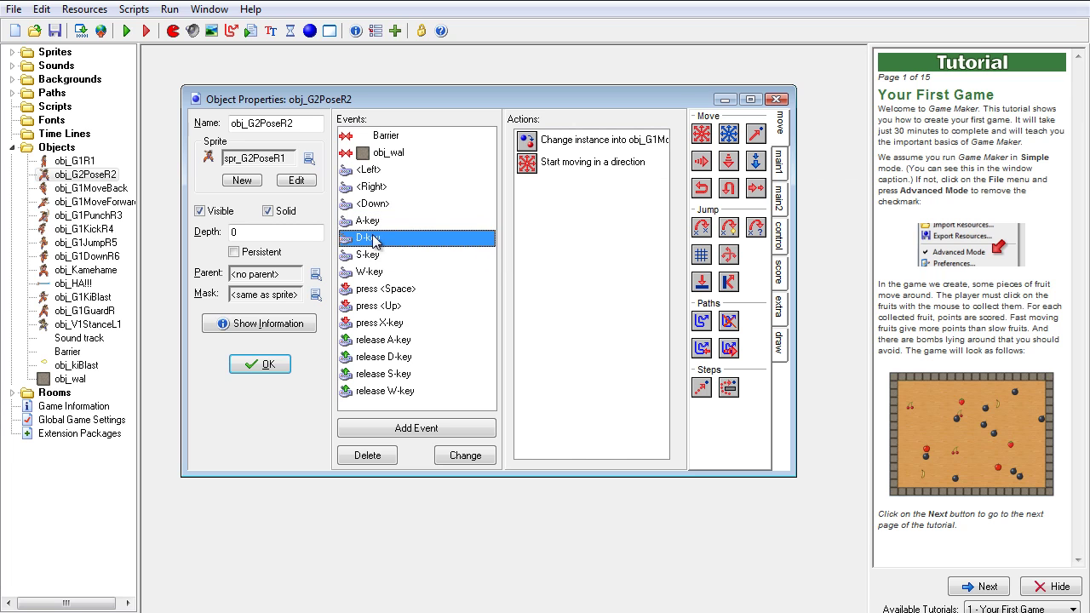
{"action": "left_click", "coordinate": [367, 257]}
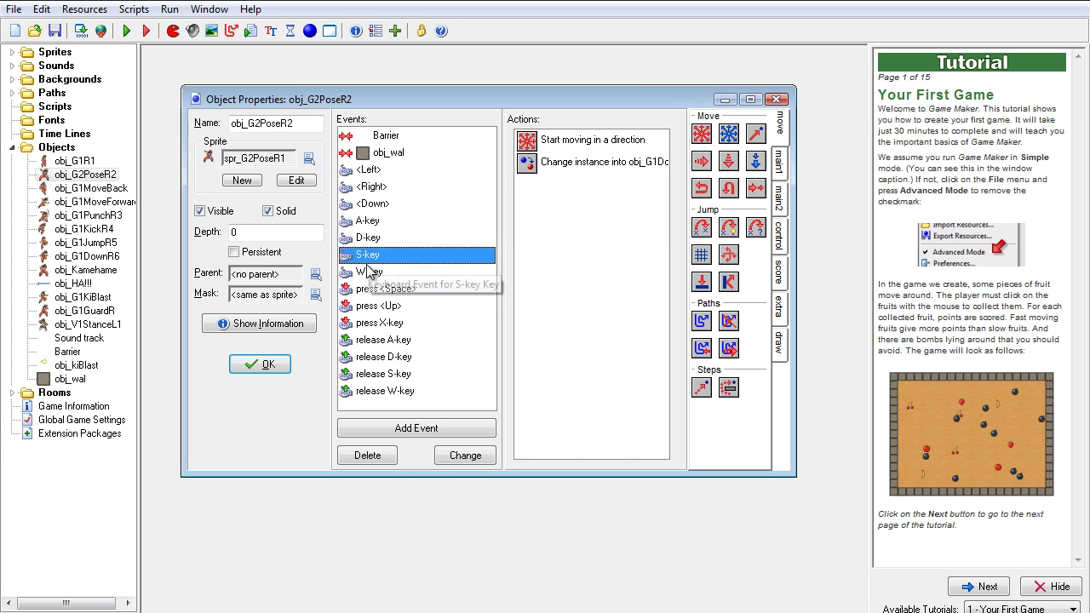
{"action": "left_click", "coordinate": [368, 270]}
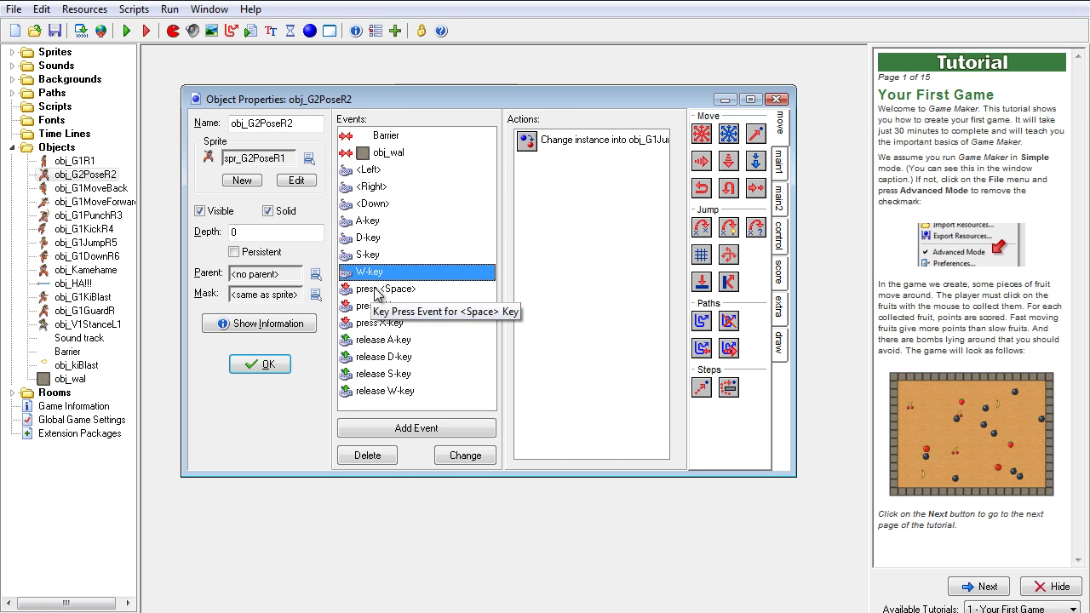
- Review the actions of obj_G2PoseR2's key press events and its A, D, S and W key release events, and close its properties
{"action": "left_click", "coordinate": [377, 290]}
{"action": "left_click", "coordinate": [379, 305]}
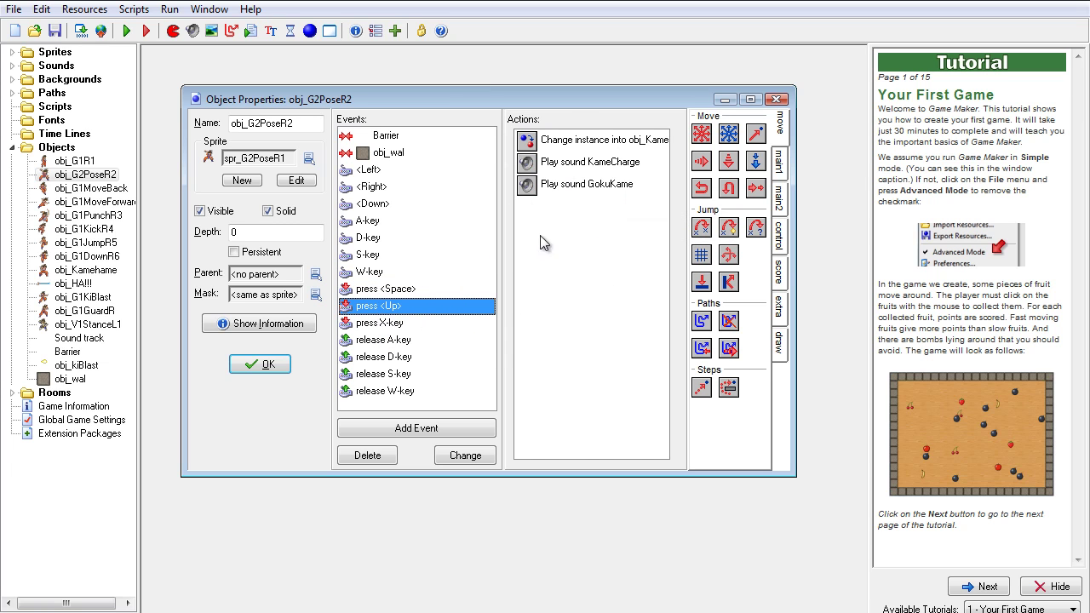
{"action": "left_click", "coordinate": [392, 327]}
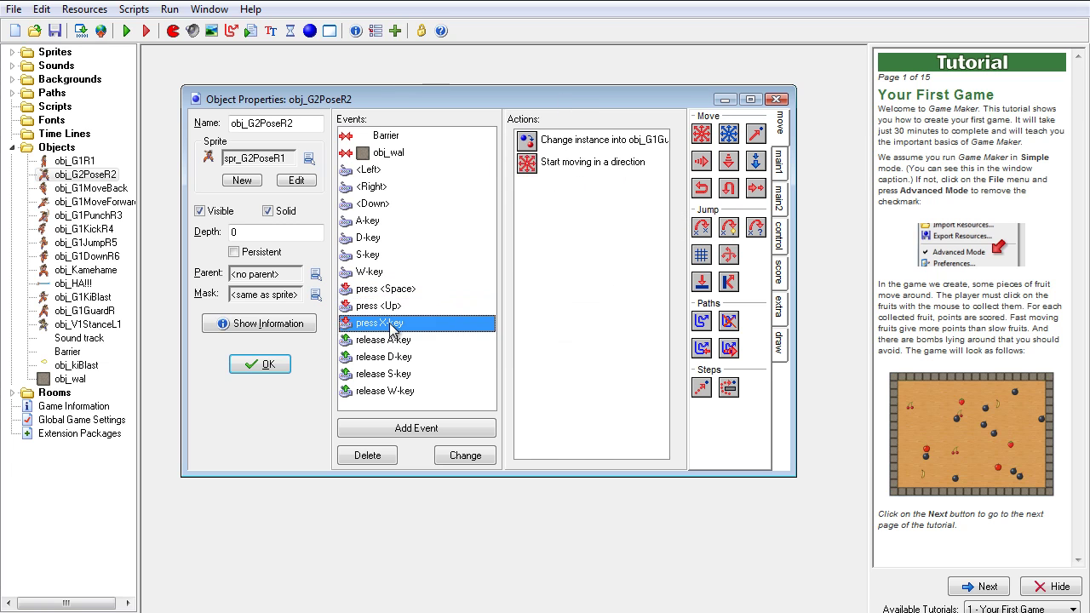
{"action": "left_click", "coordinate": [392, 341]}
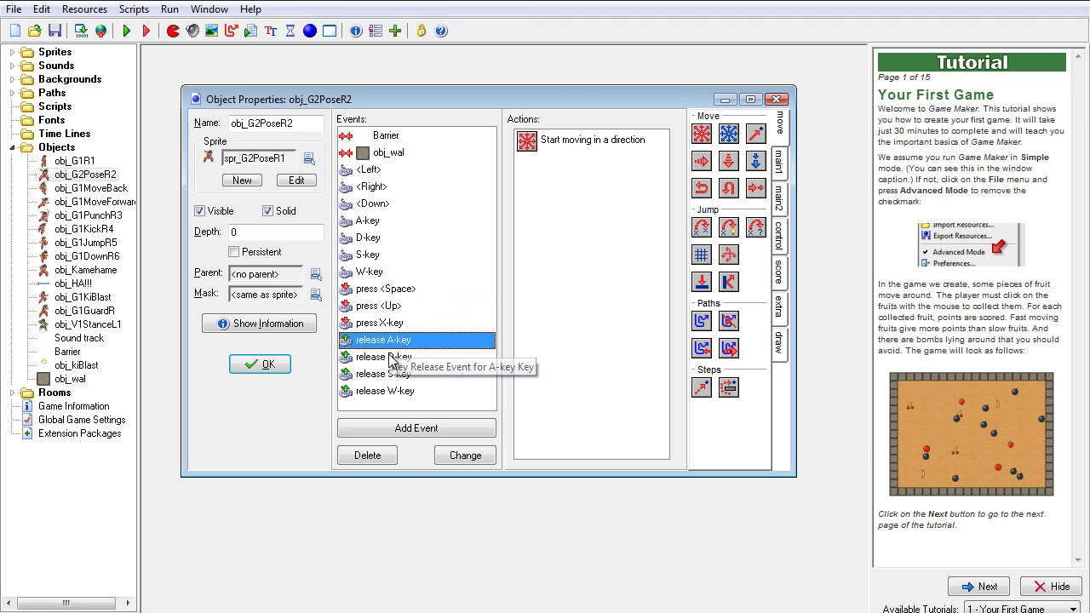
{"action": "left_click", "coordinate": [392, 359]}
{"action": "left_click", "coordinate": [393, 374]}
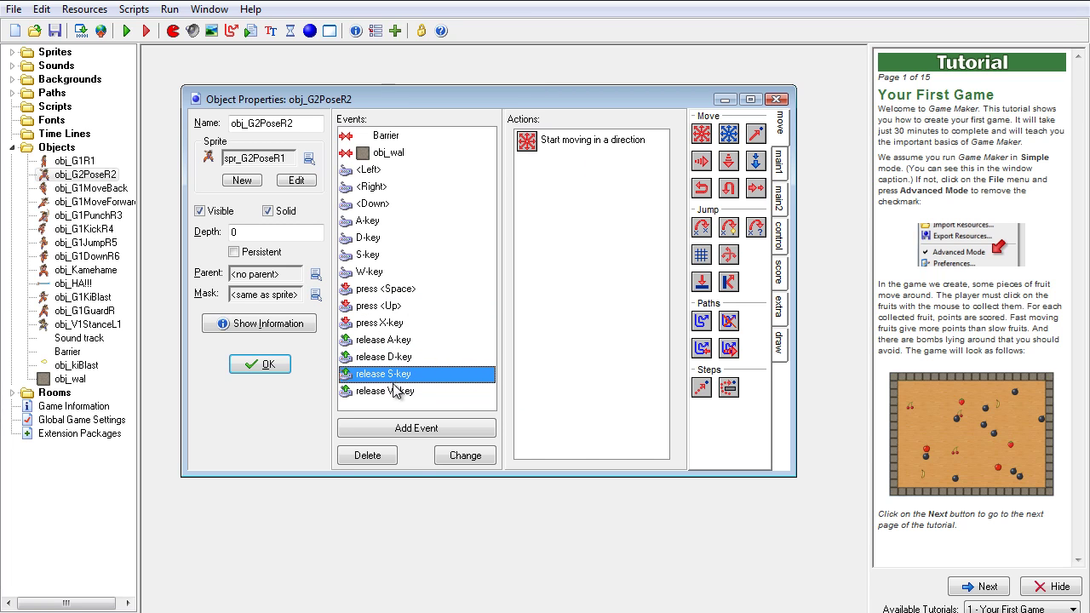
{"action": "left_click", "coordinate": [394, 390]}
{"action": "left_click", "coordinate": [276, 365]}
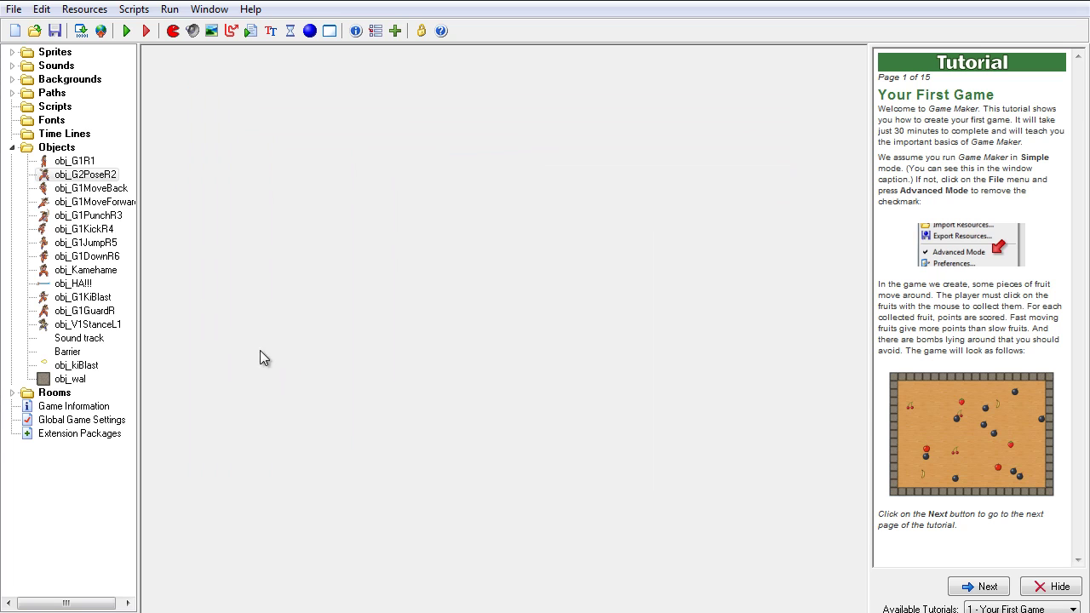
- Open obj_G1MoveBack, review the actions of its obj_wal collision, A-key, Animation End and release A-key events, and close it
{"action": "double_click", "coordinate": [120, 189]}
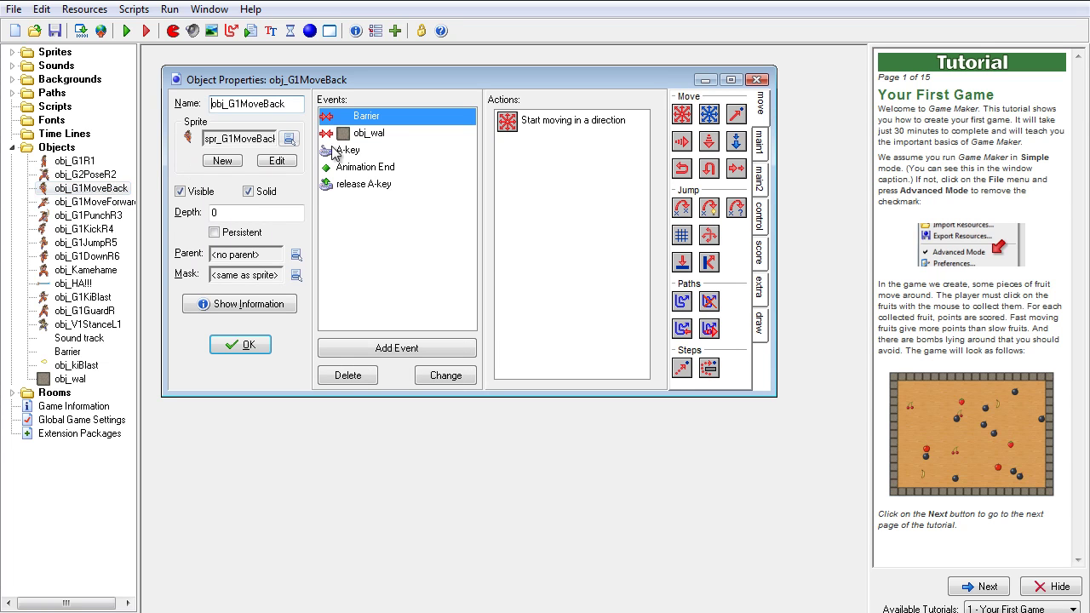
{"action": "left_click", "coordinate": [365, 135]}
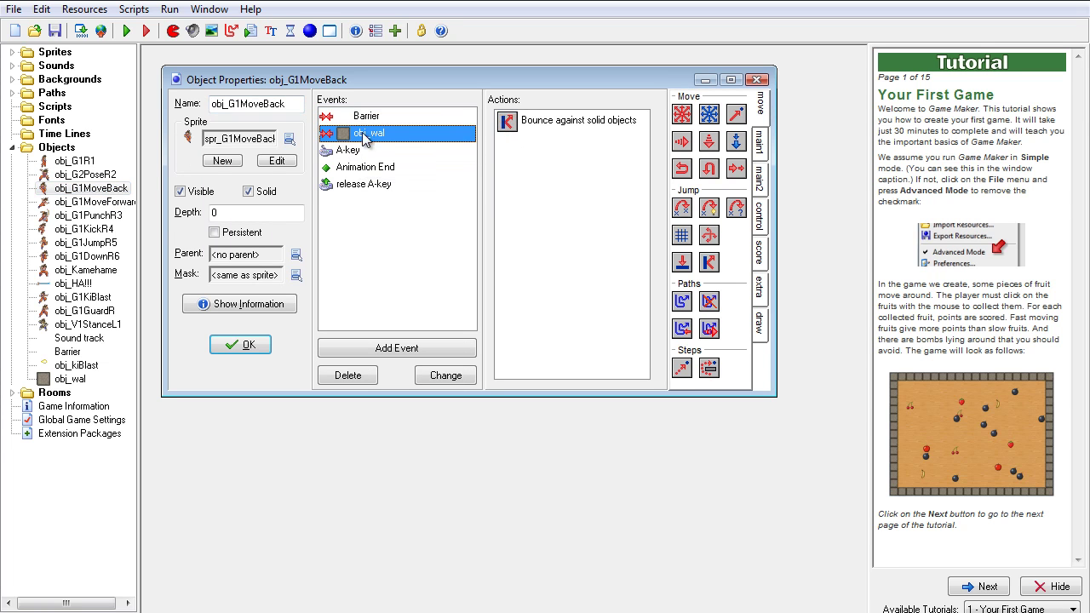
{"action": "left_click", "coordinate": [357, 151]}
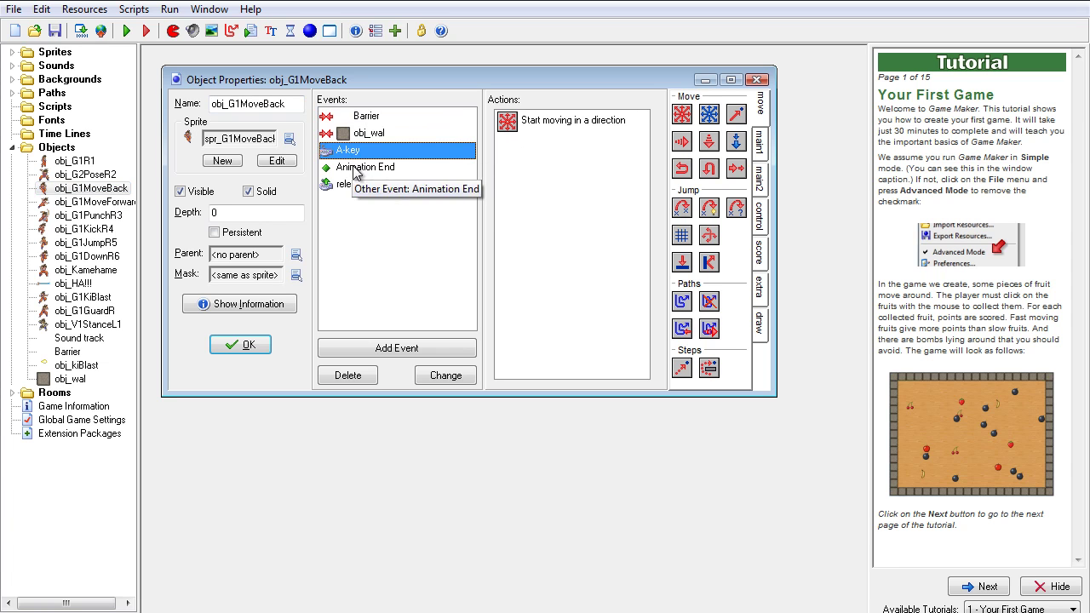
{"action": "left_click", "coordinate": [356, 168]}
{"action": "left_click", "coordinate": [355, 188]}
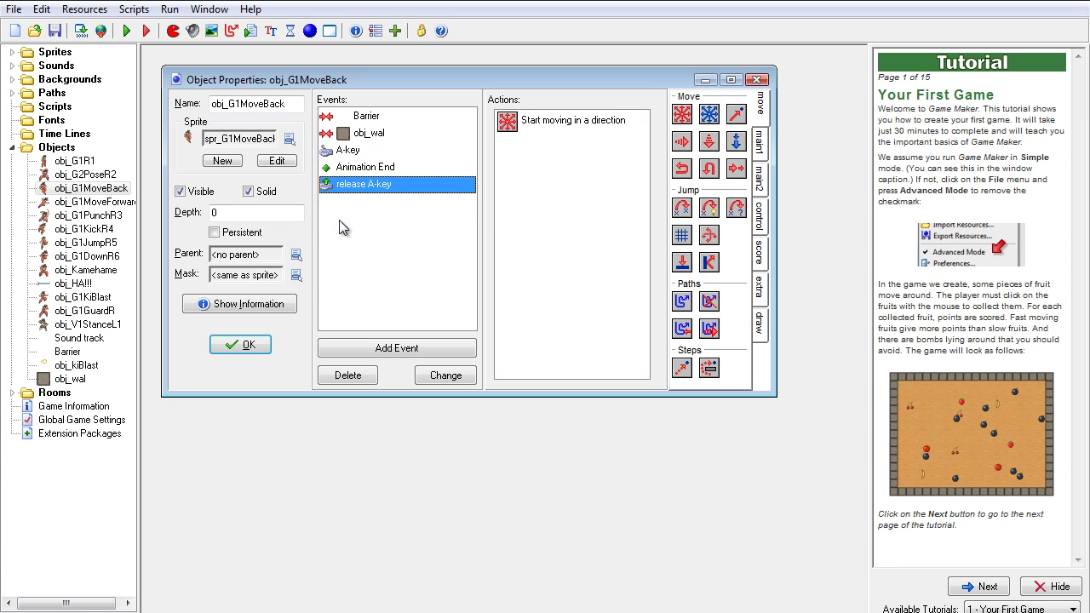
{"action": "left_click", "coordinate": [244, 346]}
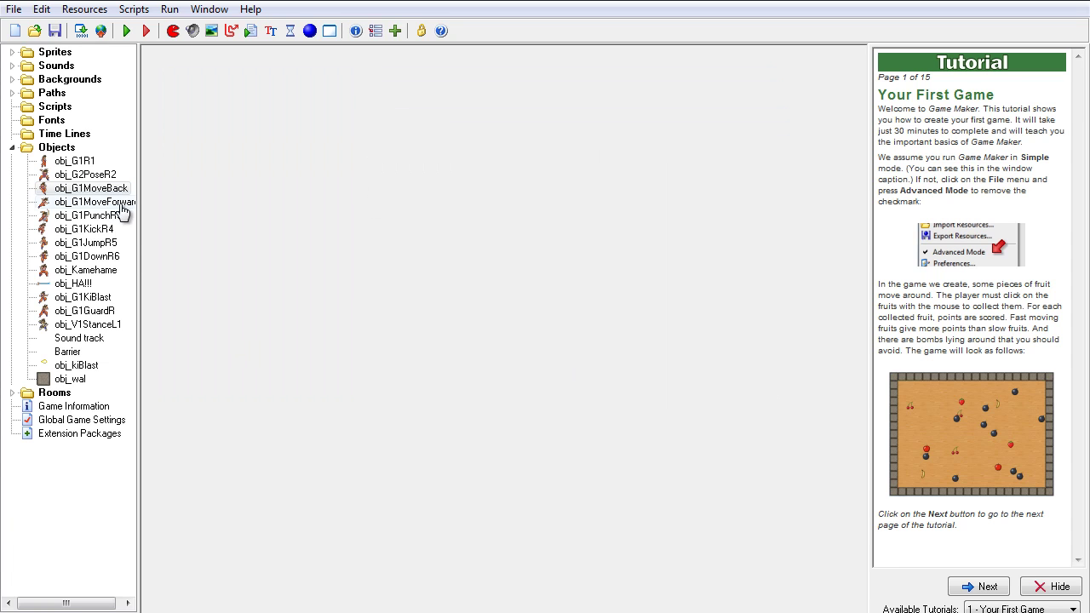
- Open obj_G1MoveForward, review the actions of its obj_wal collision, D-key, Animation End and release D-key events, and close it
{"action": "double_click", "coordinate": [121, 206]}
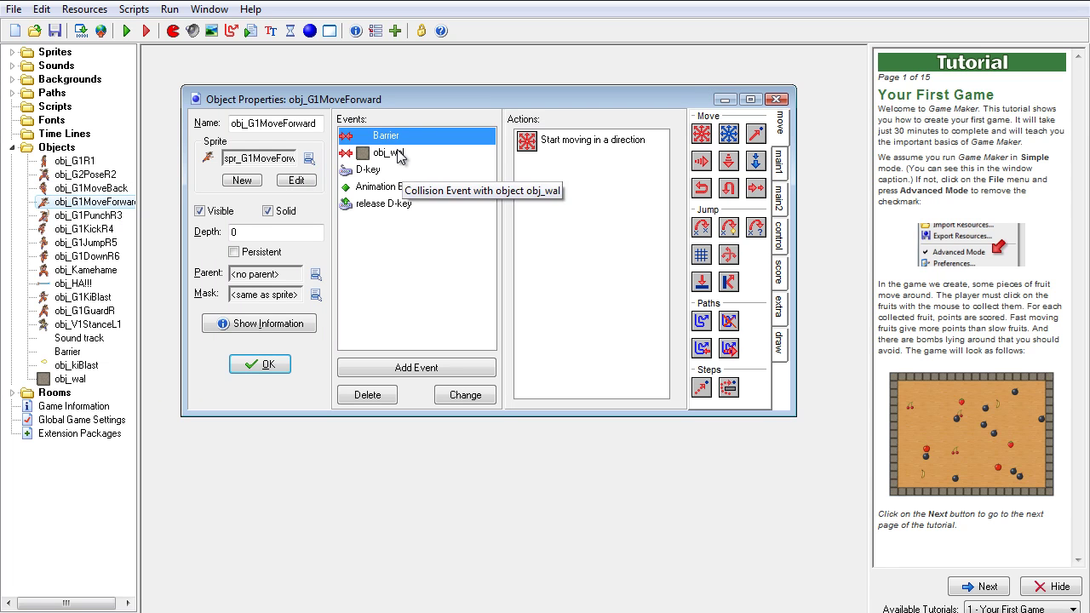
{"action": "left_click", "coordinate": [395, 154]}
{"action": "left_click", "coordinate": [366, 171]}
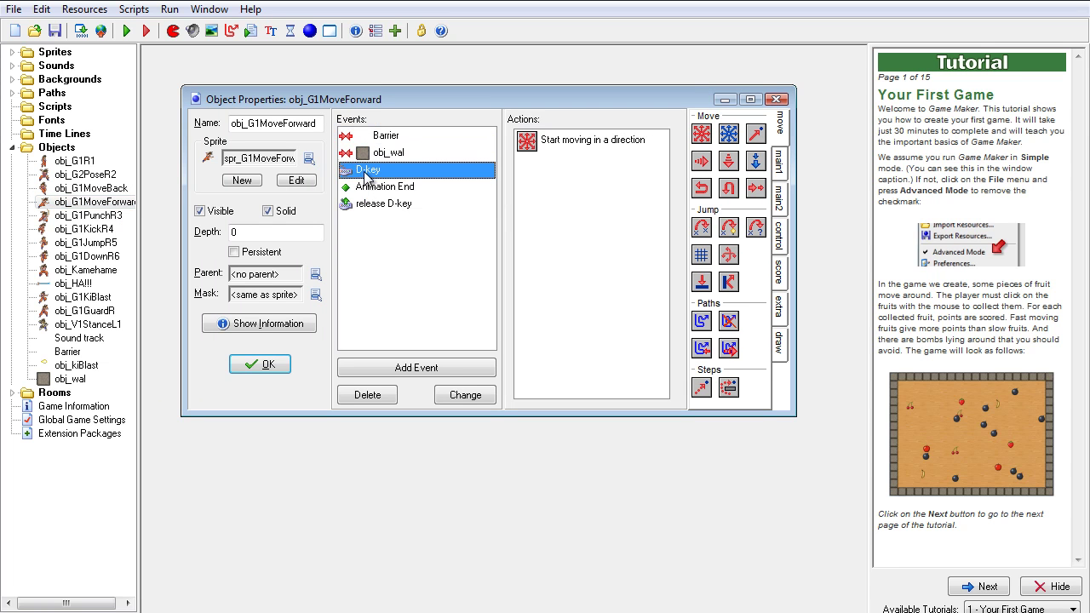
{"action": "left_click", "coordinate": [365, 187]}
{"action": "left_click", "coordinate": [367, 205]}
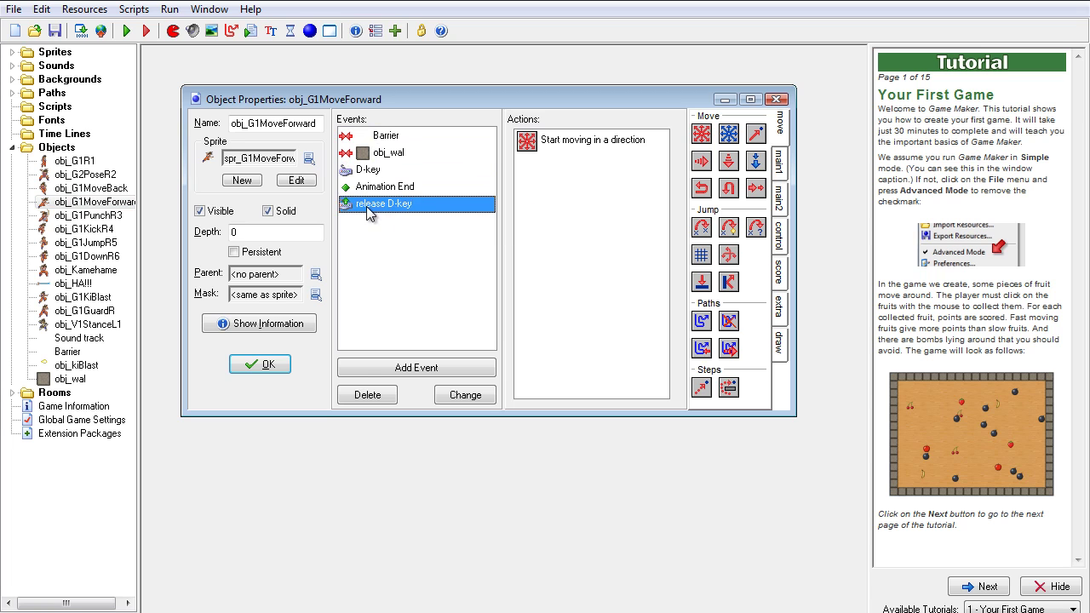
{"action": "left_click", "coordinate": [265, 365]}
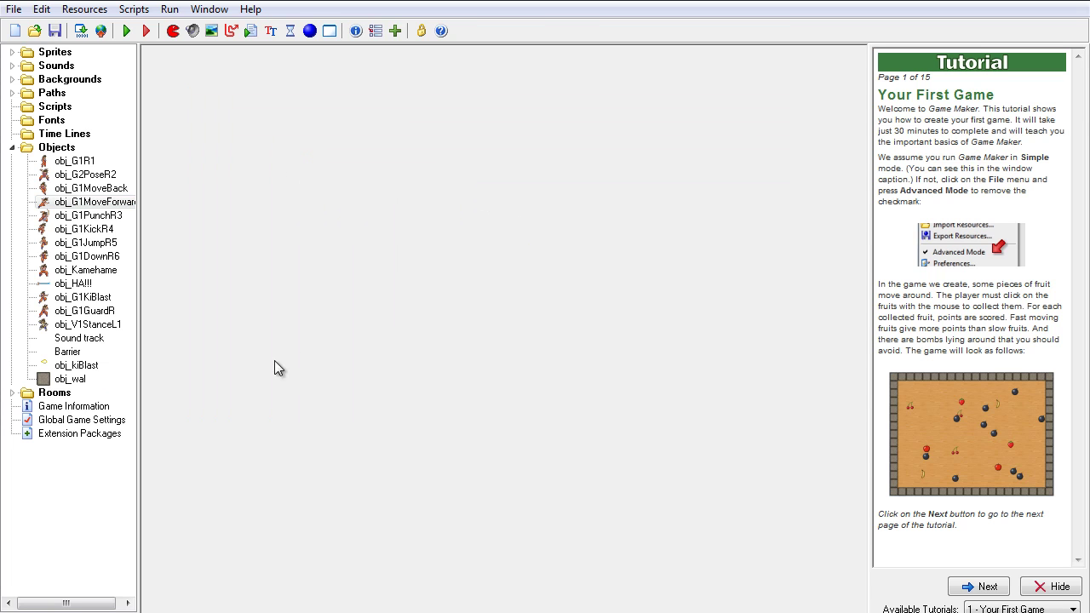
- Open obj_G1PunchR3, review the actions of its obj_wal collision and Animation End events, and close its properties
{"action": "double_click", "coordinate": [105, 215]}
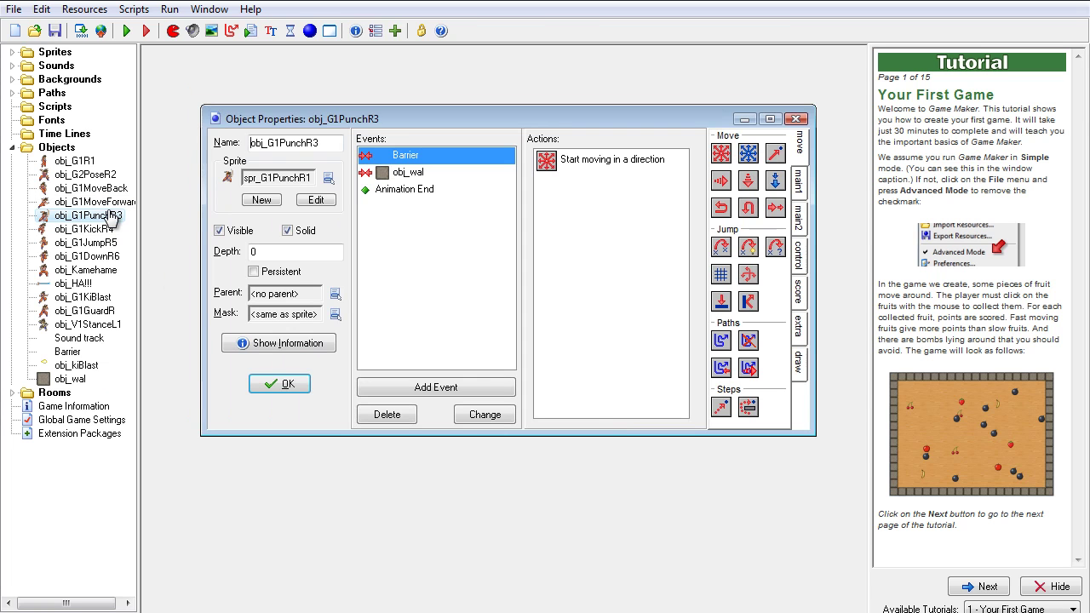
{"action": "left_click", "coordinate": [379, 174]}
{"action": "left_click", "coordinate": [387, 189]}
{"action": "left_click", "coordinate": [271, 381]}
- Open obj_G1KickR4, review the actions of its obj_wal collision and Animation End events, and close its properties
{"action": "double_click", "coordinate": [72, 230]}
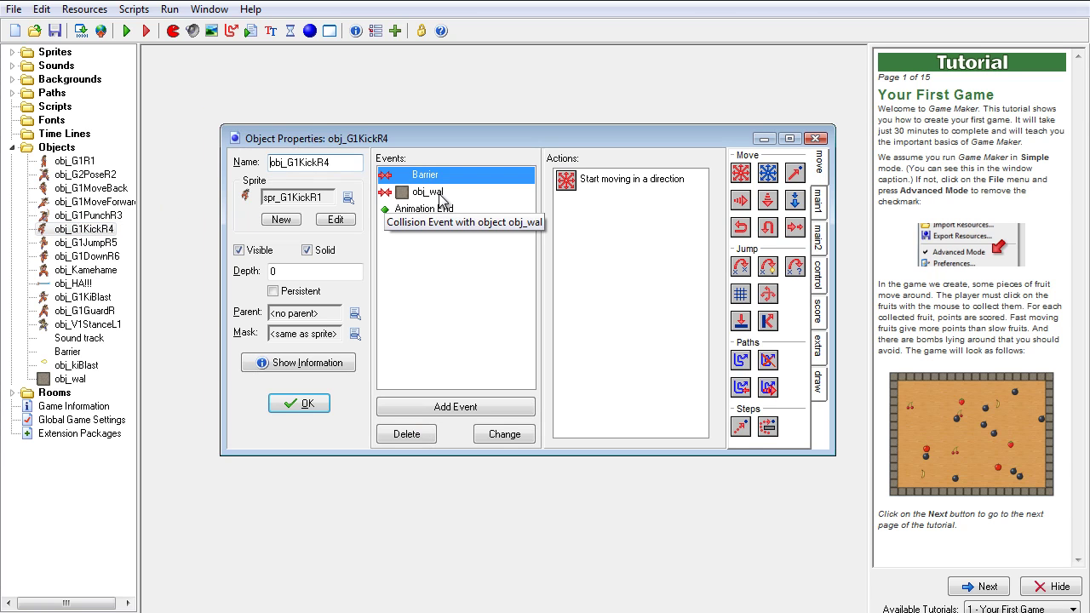
{"action": "left_click", "coordinate": [439, 193]}
{"action": "left_click", "coordinate": [430, 210]}
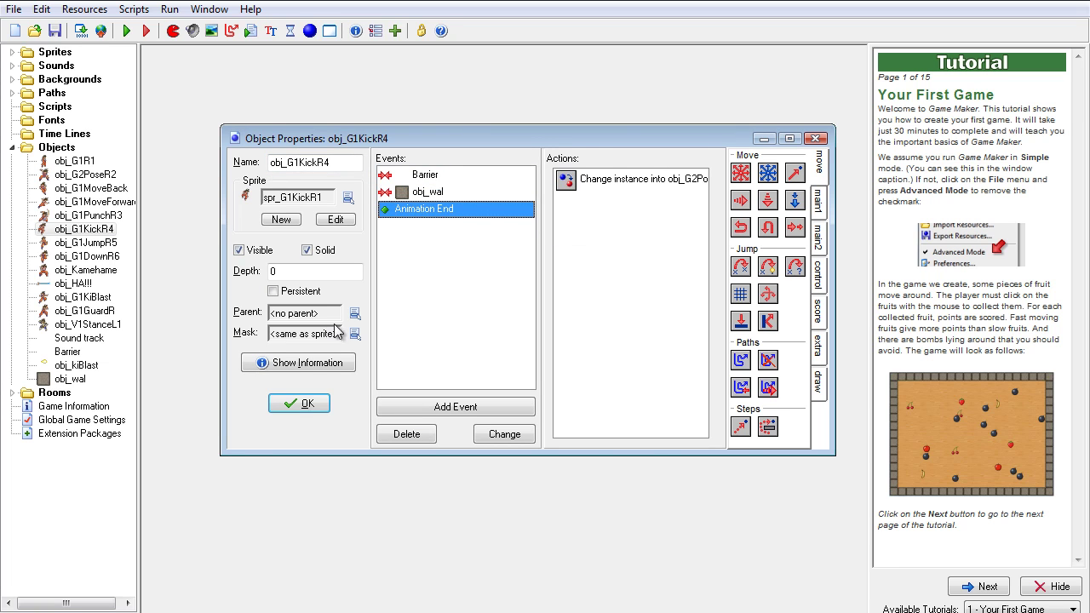
{"action": "left_click", "coordinate": [305, 403]}
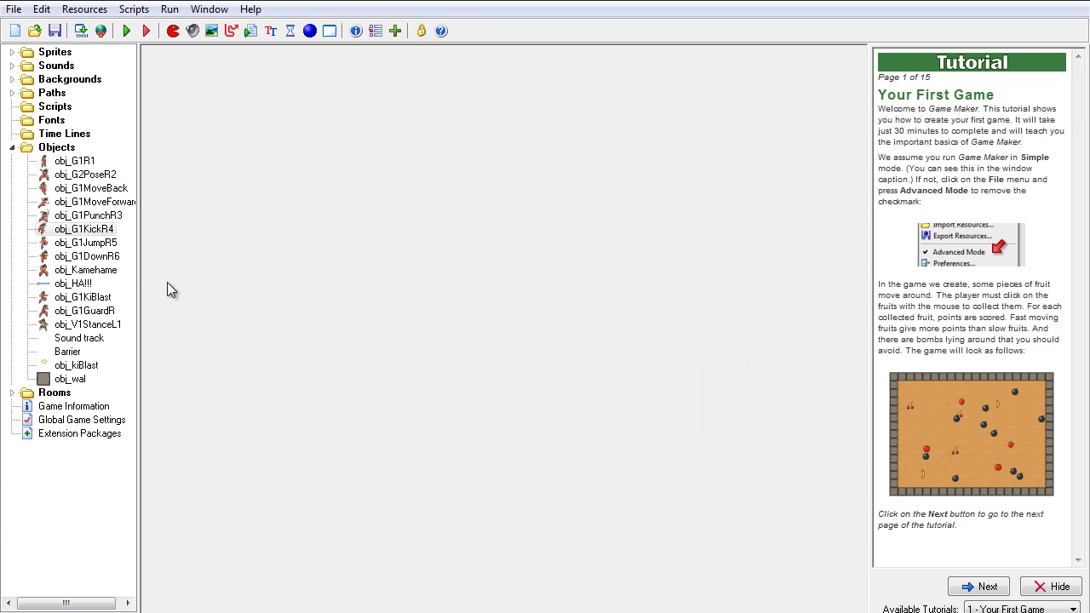
- Open obj_G1JumpR5, review the actions of its obj_wal collision, W-key, Animation End and release W-key events, and close it
{"action": "double_click", "coordinate": [102, 244]}
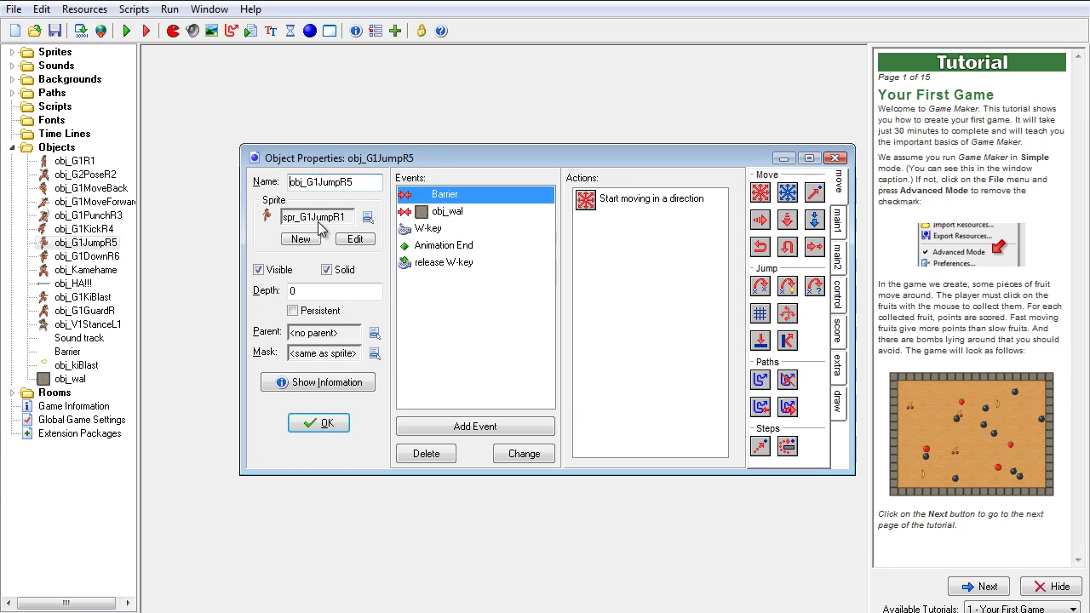
{"action": "left_click", "coordinate": [434, 213]}
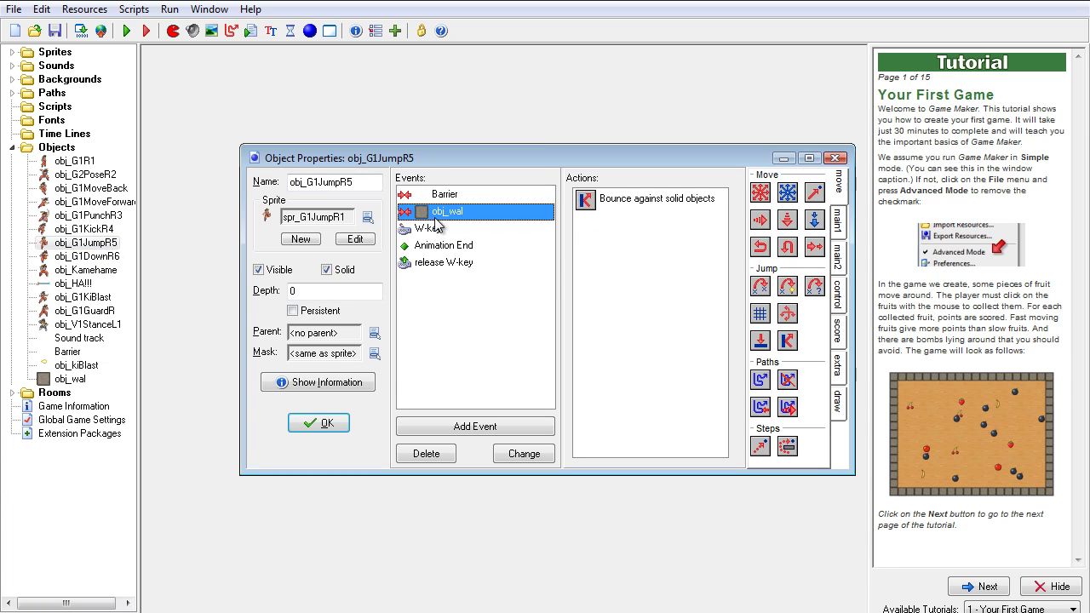
{"action": "left_click", "coordinate": [436, 230]}
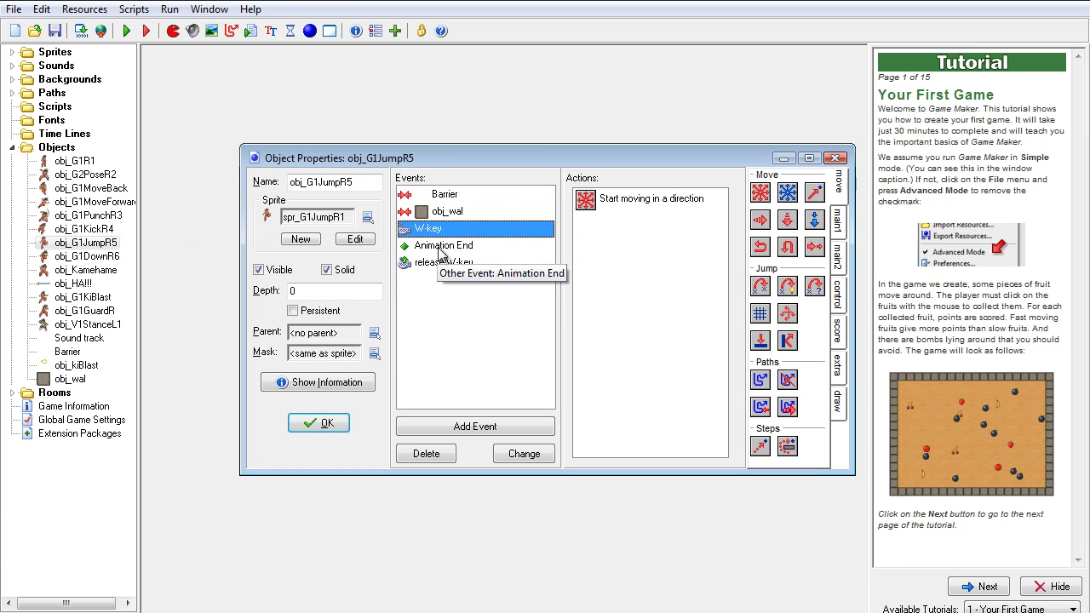
{"action": "left_click", "coordinate": [438, 247]}
{"action": "left_click", "coordinate": [441, 266]}
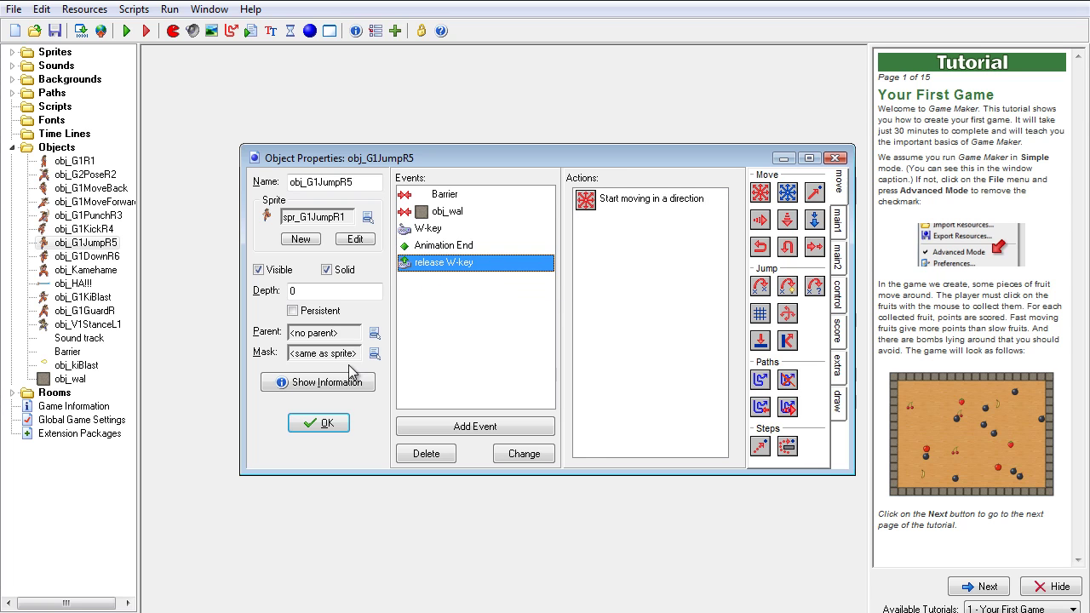
{"action": "left_click", "coordinate": [322, 422]}
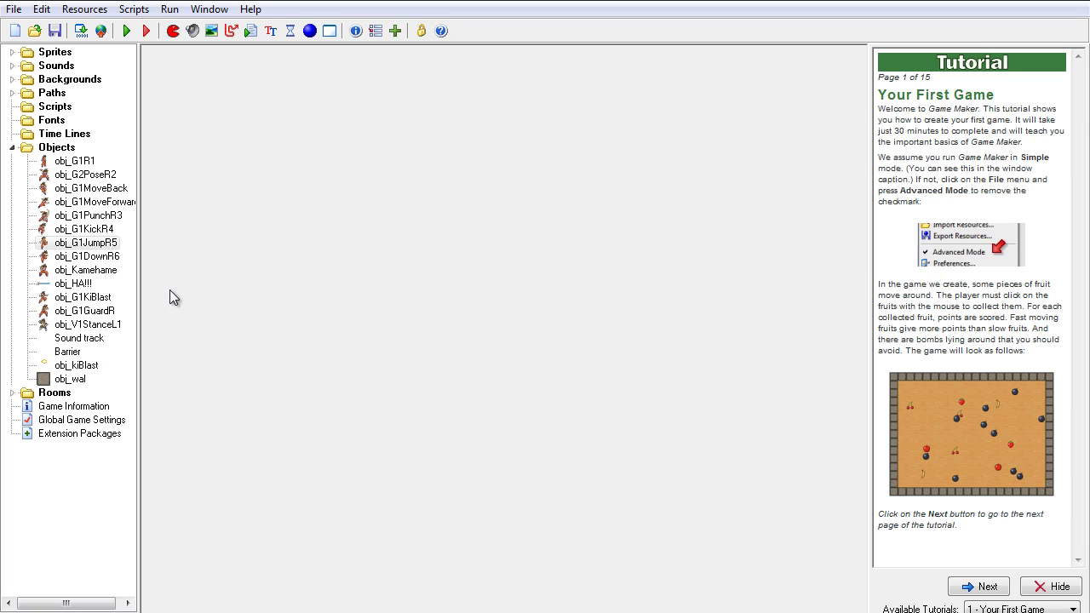
- Open obj_G1DownR6, review the actions of its obj_wal collision, S-key, Animation End and release S-key events, and close it
{"action": "double_click", "coordinate": [111, 260]}
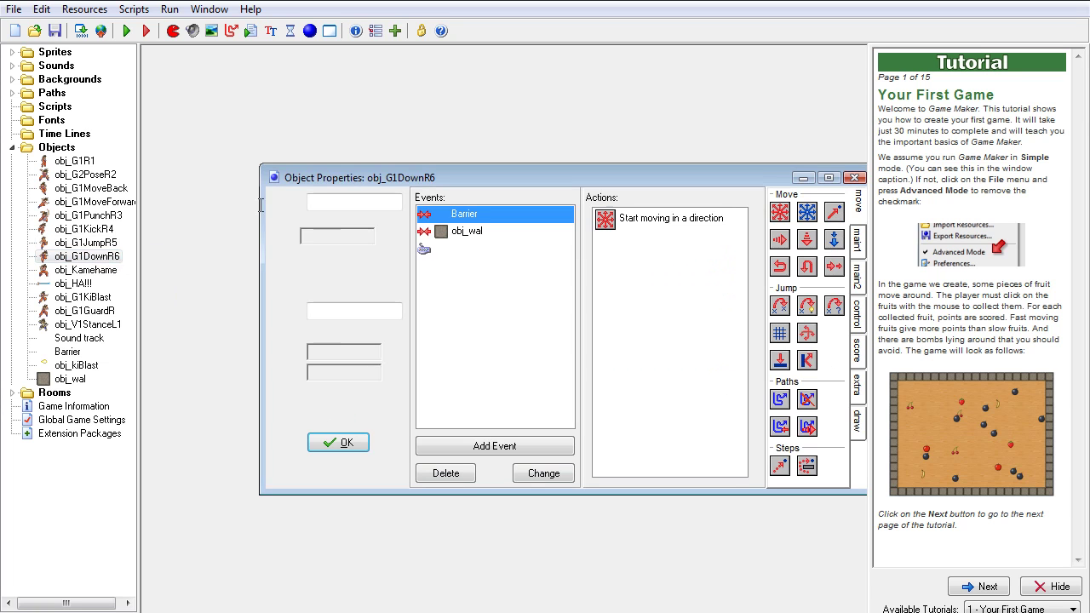
{"action": "left_click", "coordinate": [450, 234]}
{"action": "left_click", "coordinate": [448, 247]}
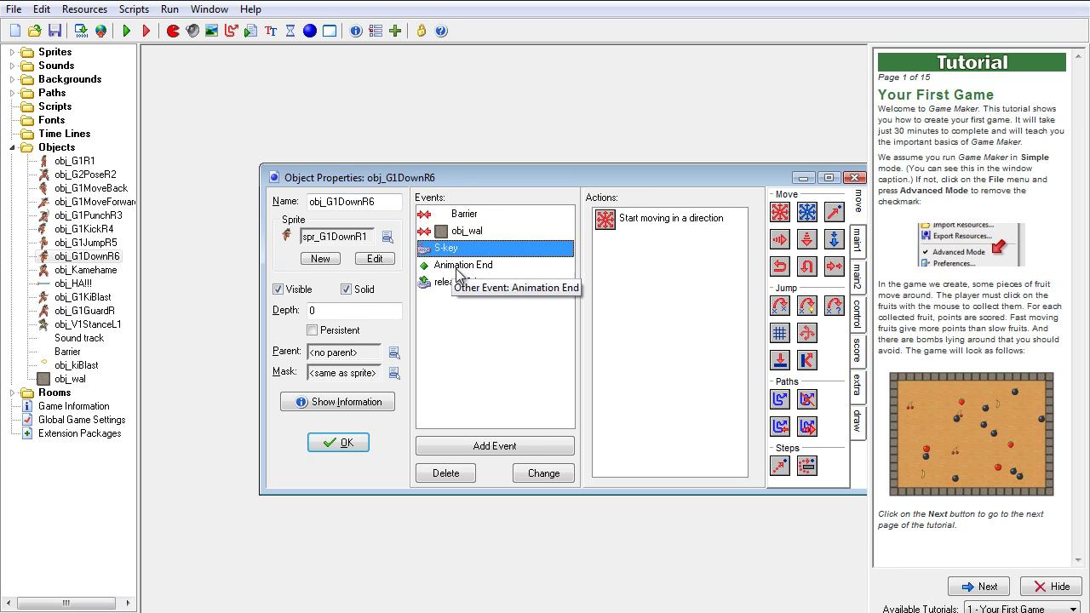
{"action": "left_click", "coordinate": [460, 266]}
{"action": "left_click", "coordinate": [458, 282]}
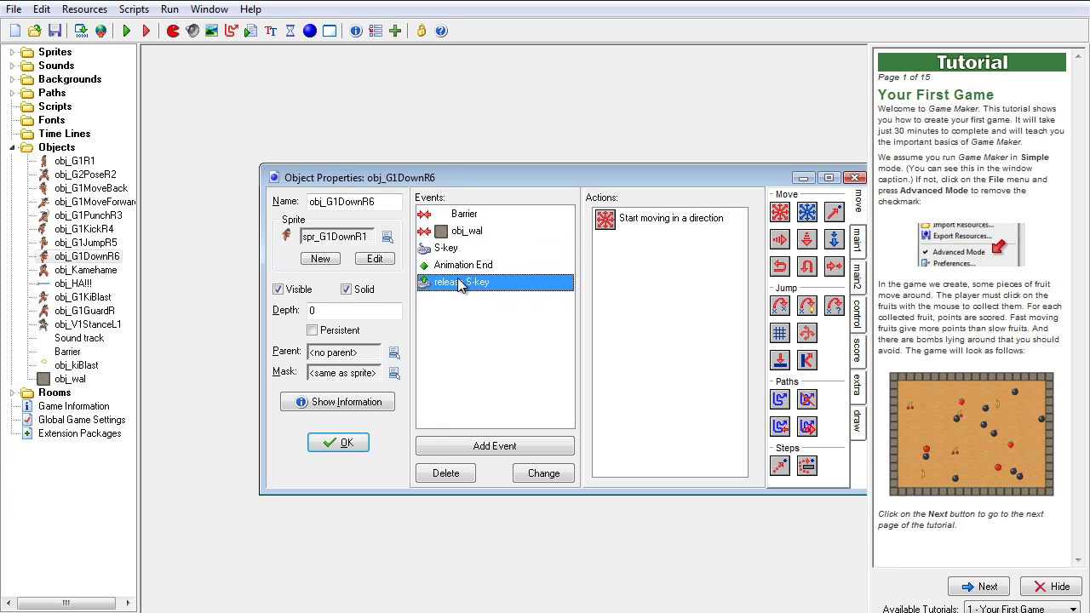
{"action": "left_click", "coordinate": [346, 443]}
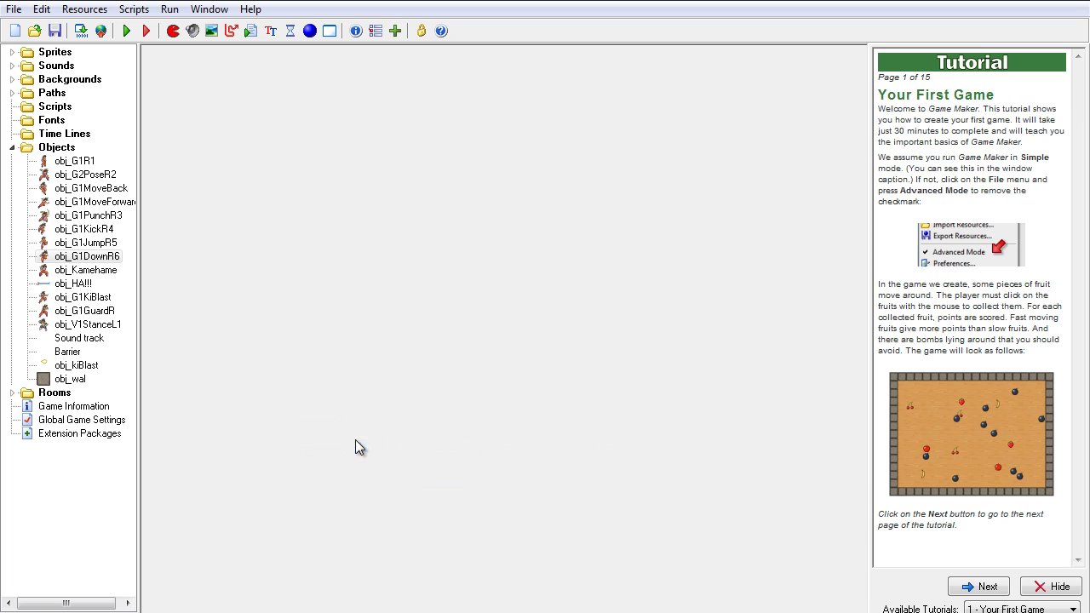
- Open obj_Kamehame, review its press Left event with the Stop Sound KameCharge action and its release Up event, and close it
{"action": "double_click", "coordinate": [92, 271]}
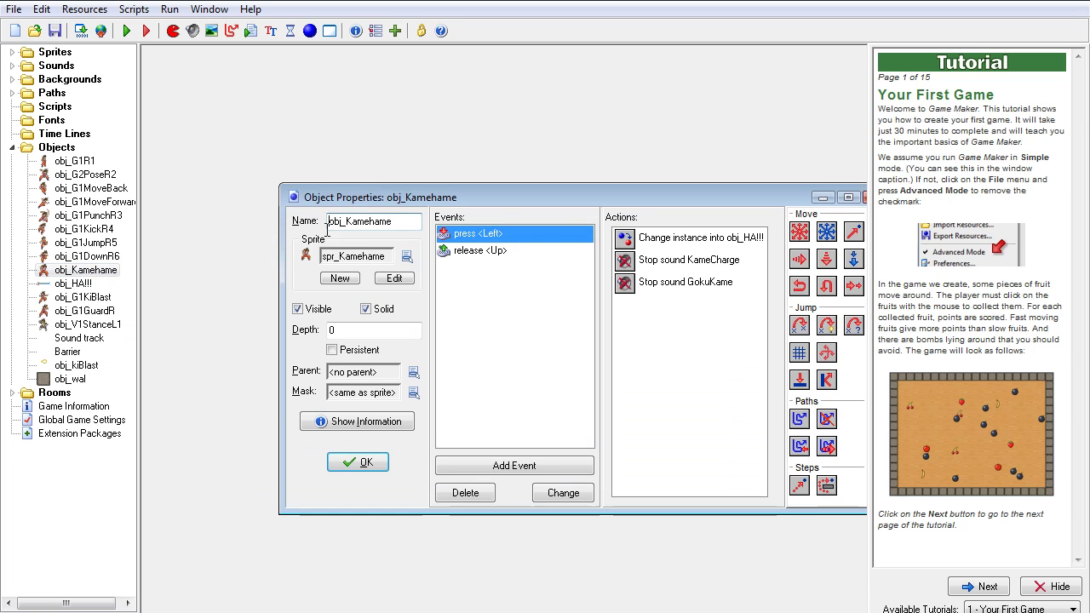
{"action": "left_click_drag", "start_coordinate": [389, 207], "coordinate": [300, 105]}
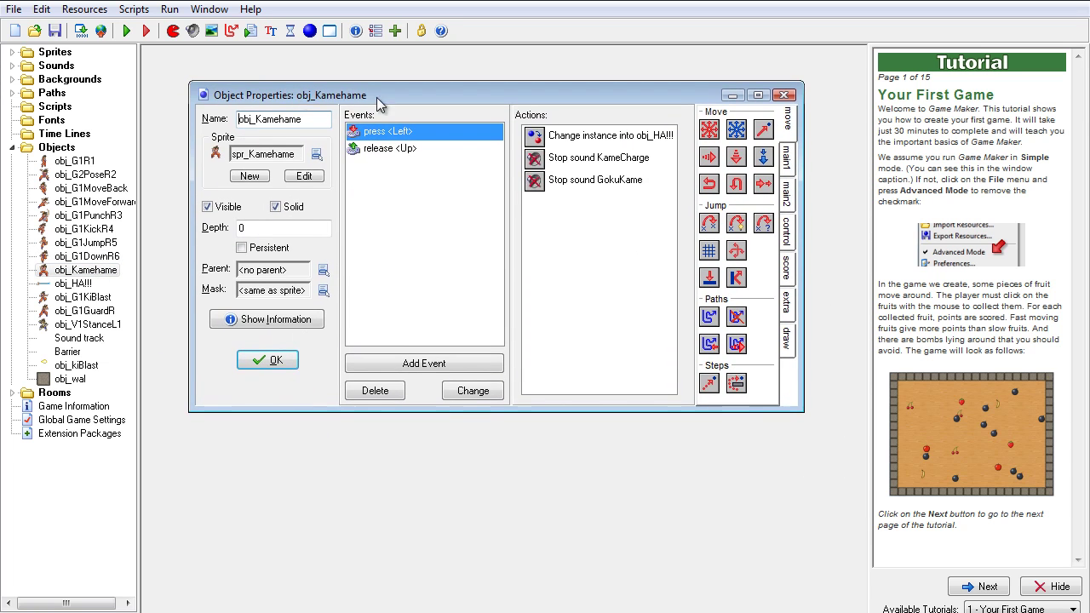
{"action": "left_click_drag", "start_coordinate": [485, 153], "coordinate": [562, 252]}
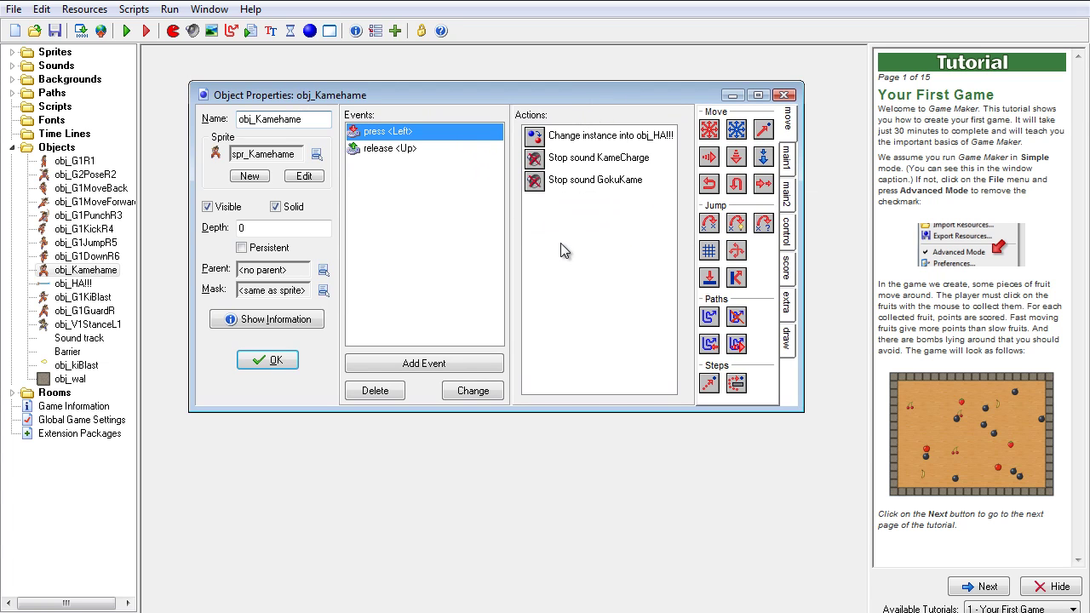
{"action": "double_click", "coordinate": [579, 157]}
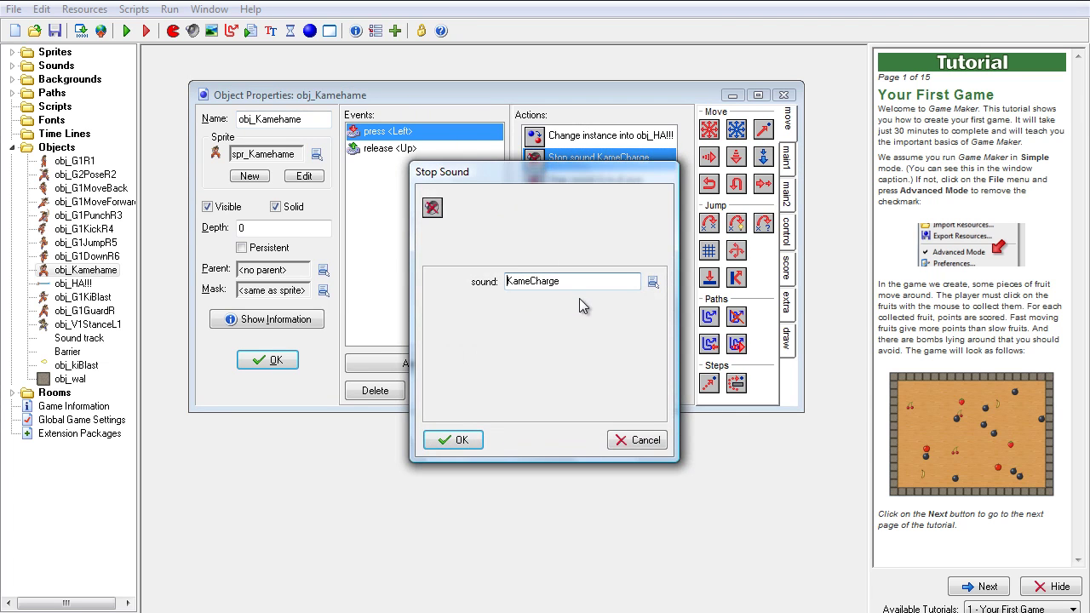
{"action": "left_click", "coordinate": [452, 440]}
{"action": "left_click", "coordinate": [401, 152]}
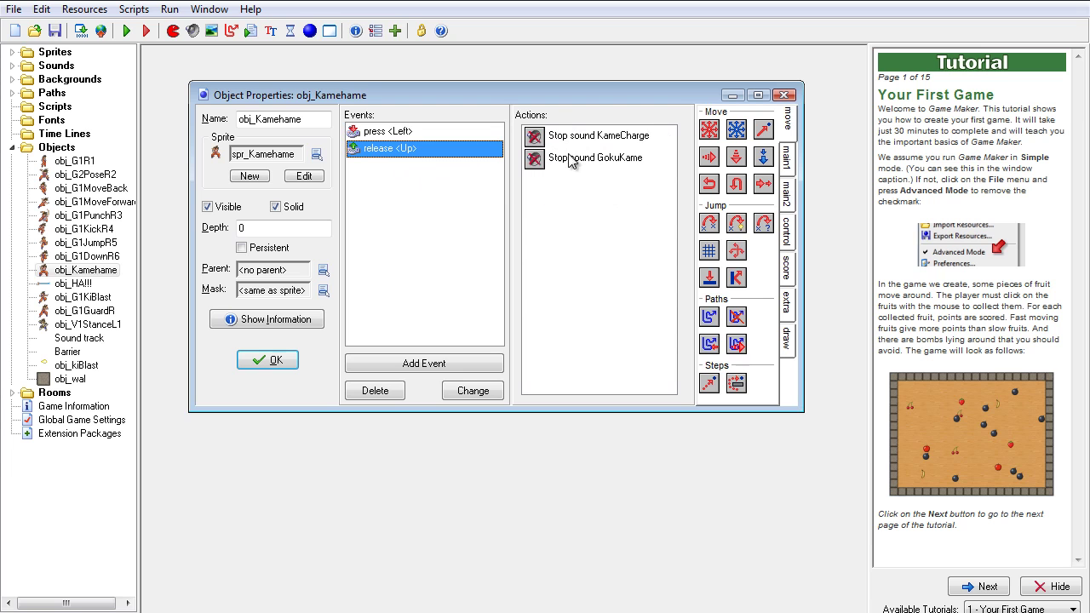
{"action": "left_click", "coordinate": [268, 362]}
- Open obj_HA!!!, review its Create and release Left events, including the Change Instance action's settings, and close its properties
{"action": "double_click", "coordinate": [75, 283]}
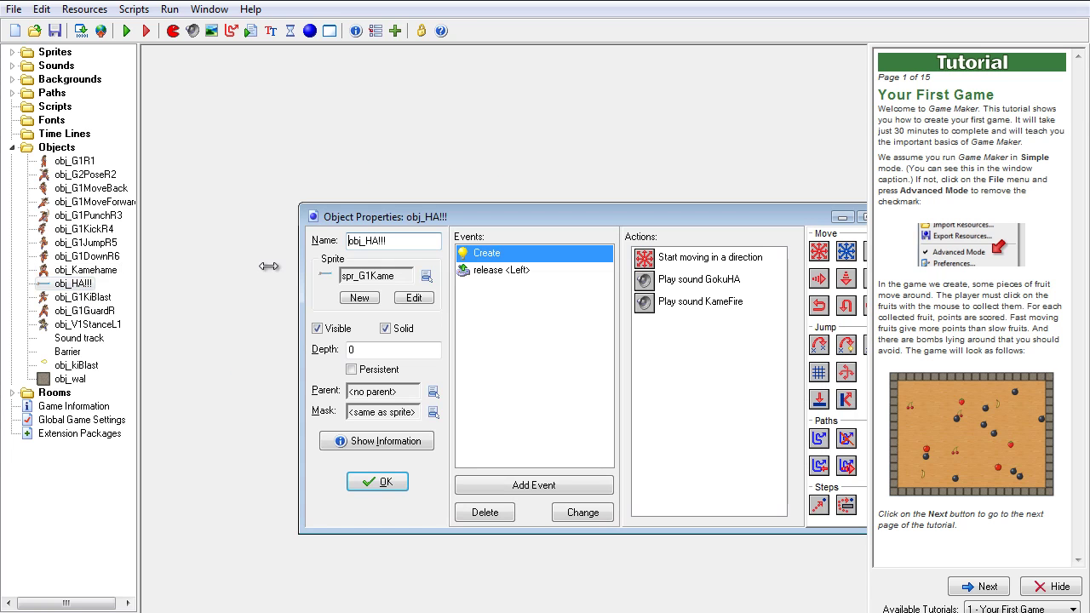
{"action": "left_click_drag", "start_coordinate": [489, 219], "coordinate": [388, 101]}
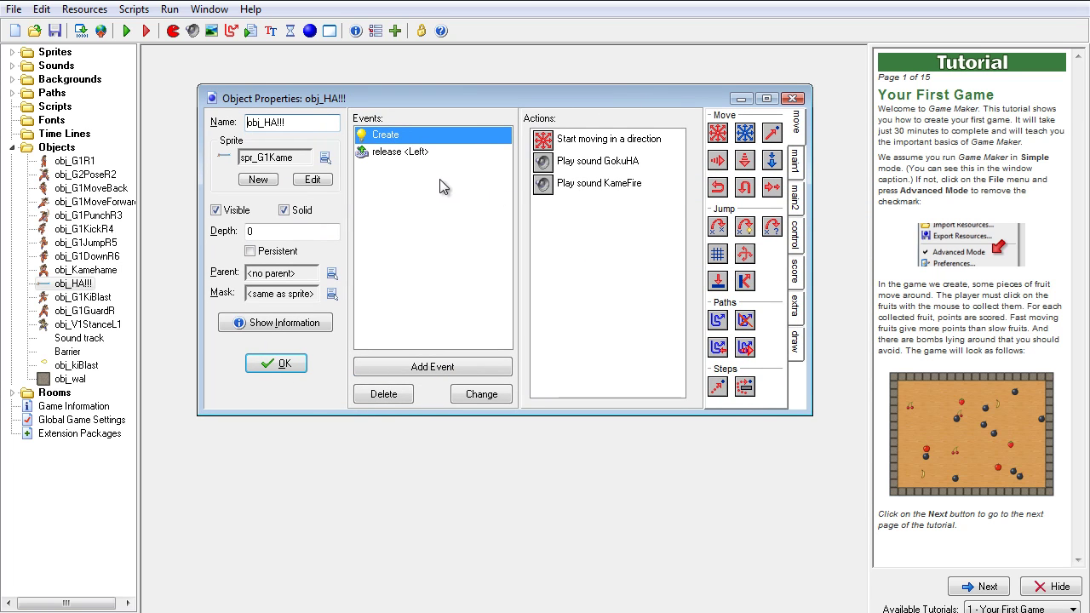
{"action": "left_click", "coordinate": [423, 158]}
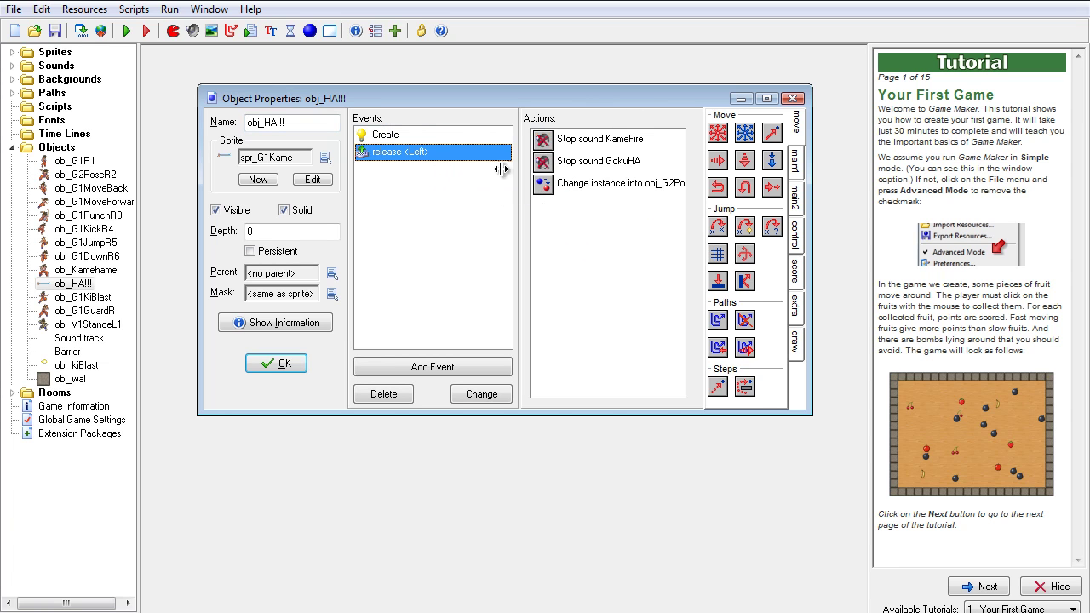
{"action": "double_click", "coordinate": [552, 183]}
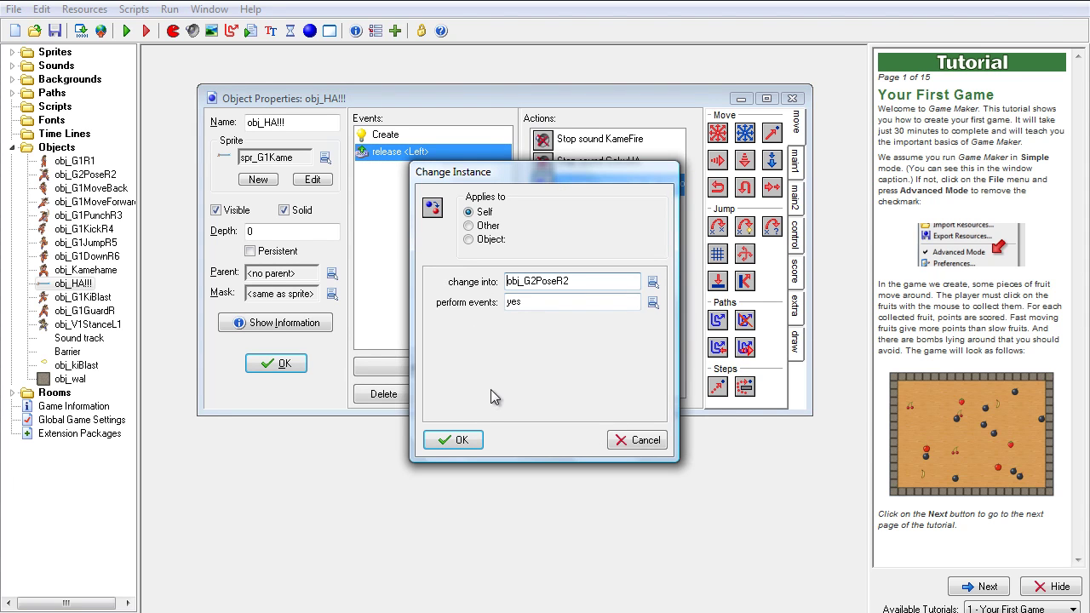
{"action": "left_click", "coordinate": [471, 439]}
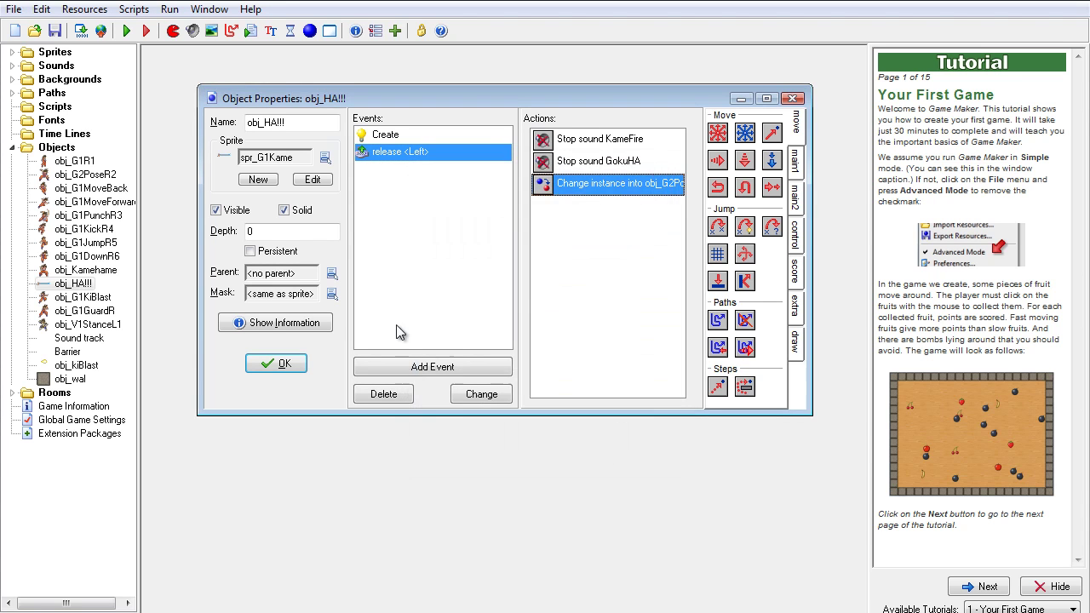
{"action": "left_click", "coordinate": [281, 364]}
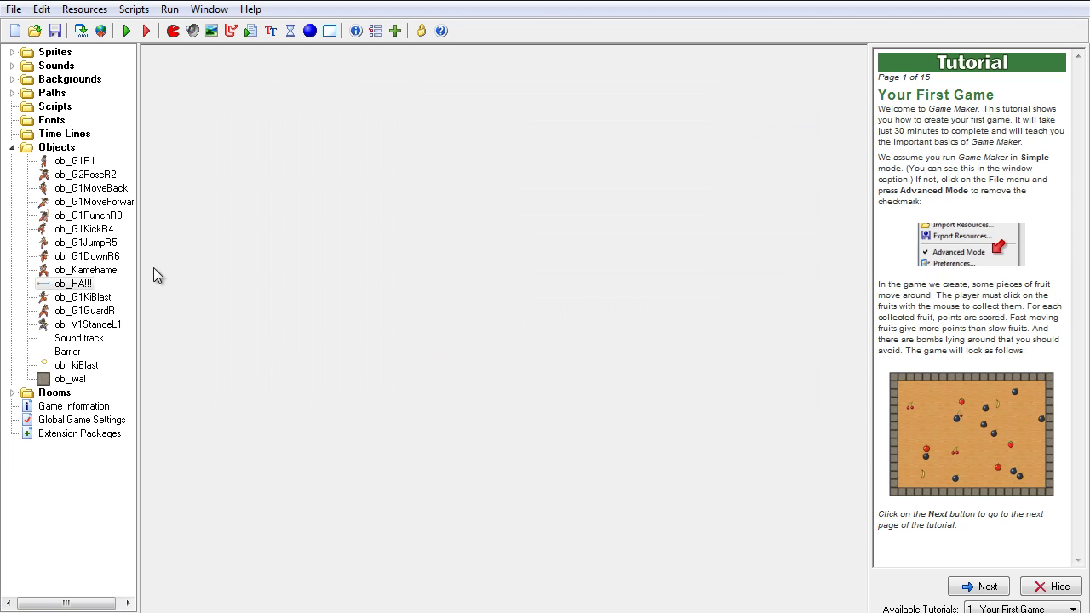
- Open obj_G1GuardR, review the actions of its release X-key and obj_wal collision events, and close its properties
{"action": "left_click", "coordinate": [86, 312]}
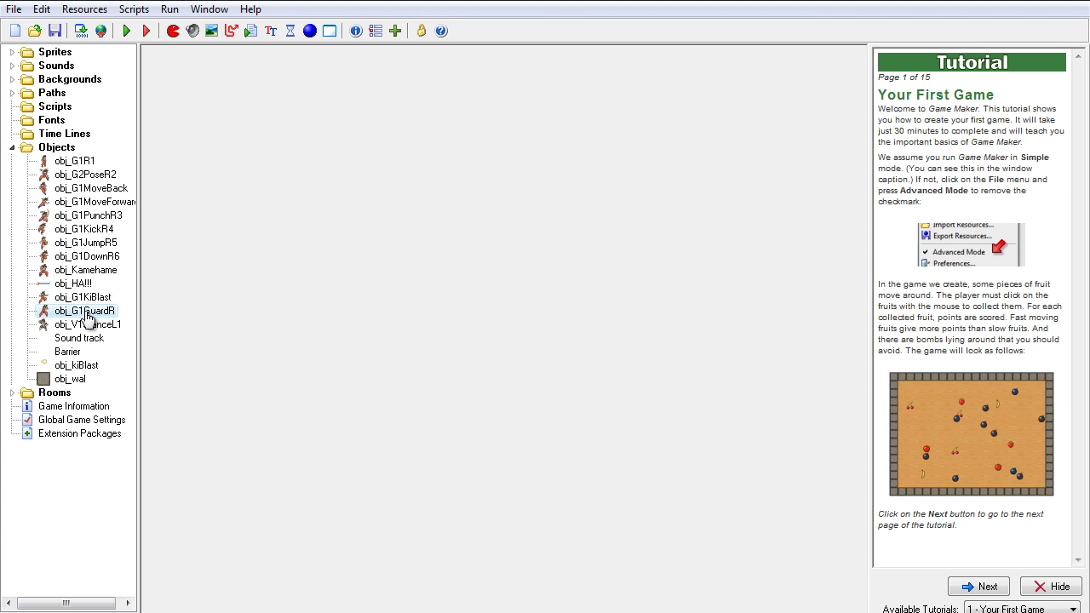
{"action": "double_click", "coordinate": [86, 311]}
{"action": "left_click_drag", "start_coordinate": [374, 232], "coordinate": [271, 123]}
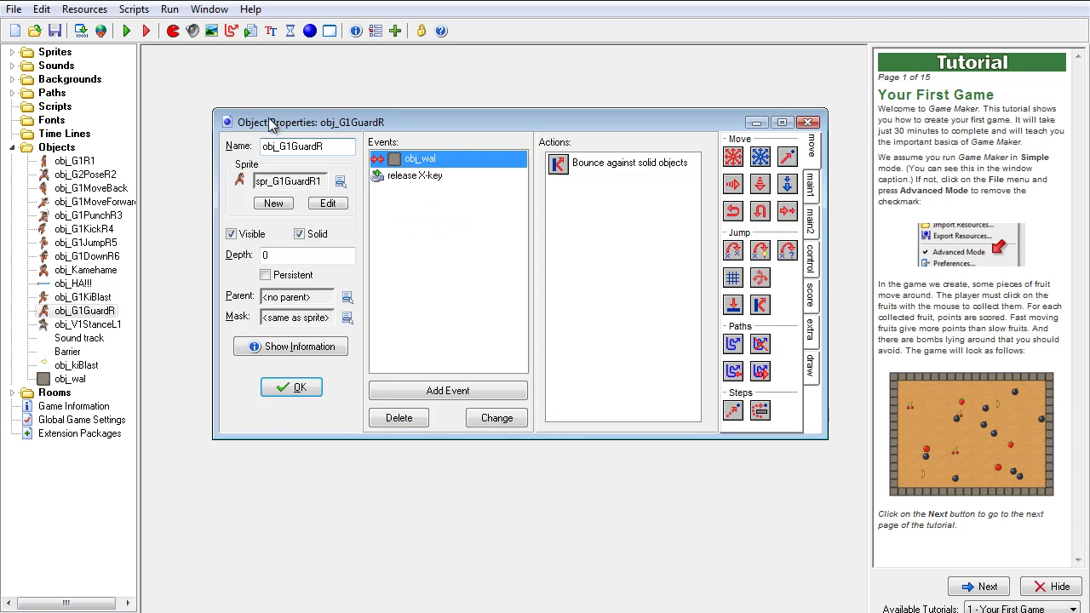
{"action": "left_click", "coordinate": [421, 173]}
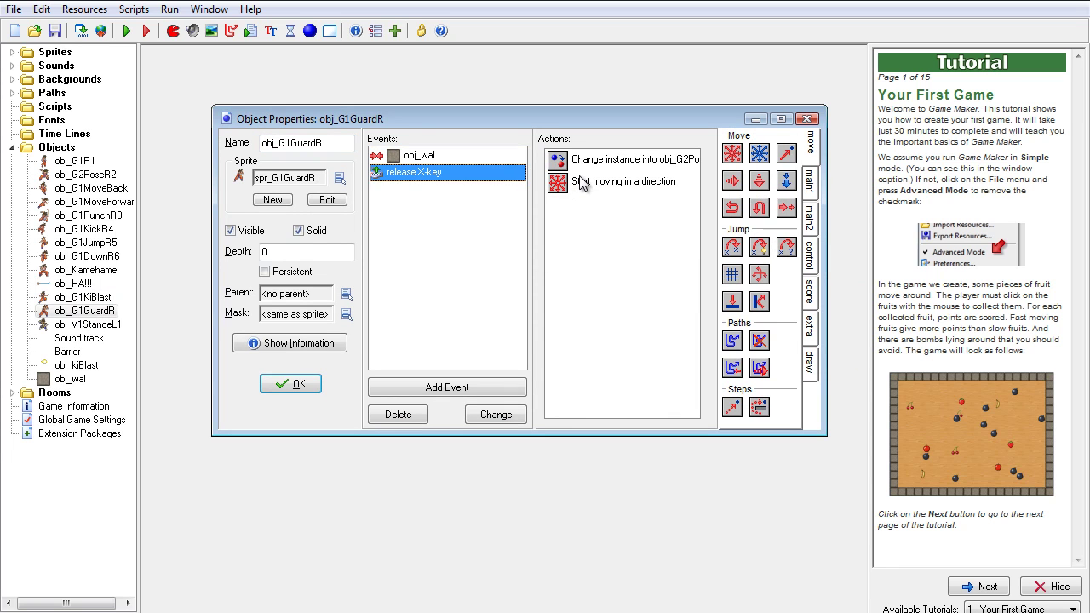
{"action": "left_click", "coordinate": [419, 156]}
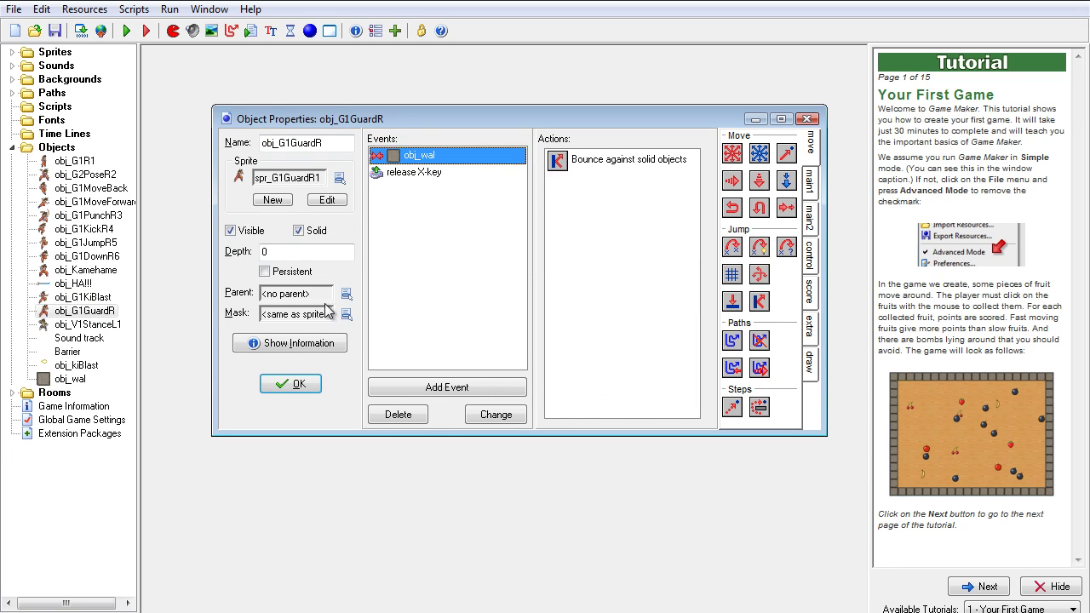
{"action": "left_click", "coordinate": [302, 385]}
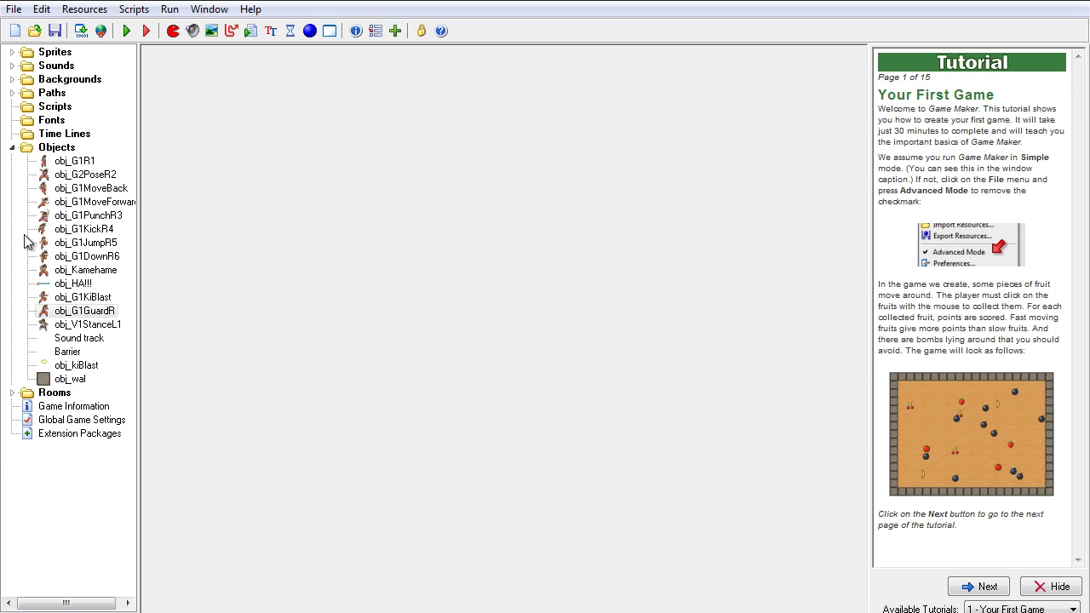
- Collapse the Objects folder, expand Rooms, and open room1 with its window moved so the room layout can be examined
{"action": "double_click", "coordinate": [26, 149]}
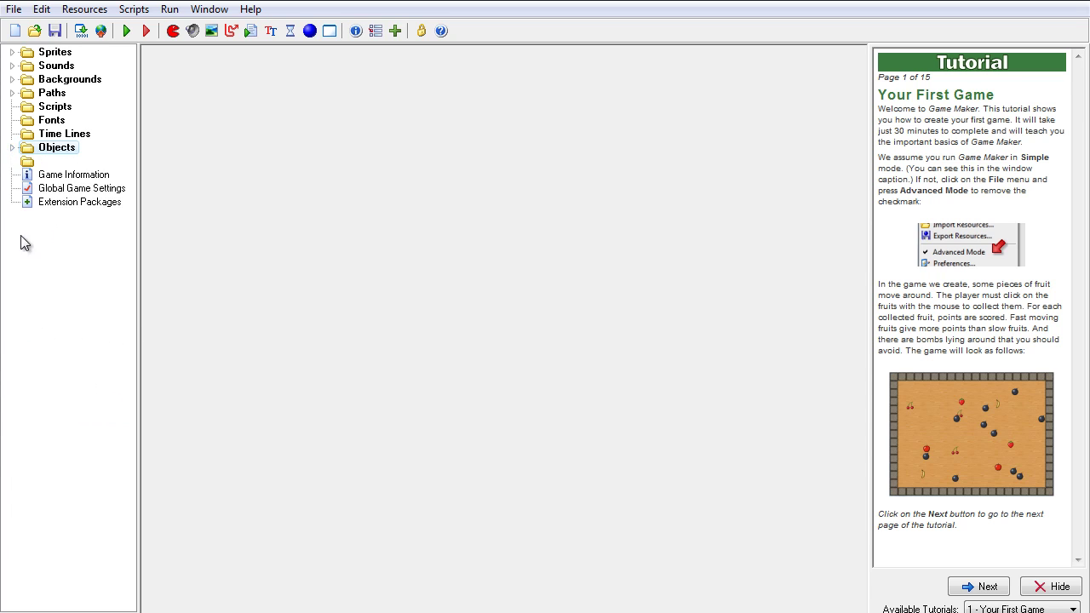
{"action": "double_click", "coordinate": [32, 161]}
{"action": "double_click", "coordinate": [58, 175]}
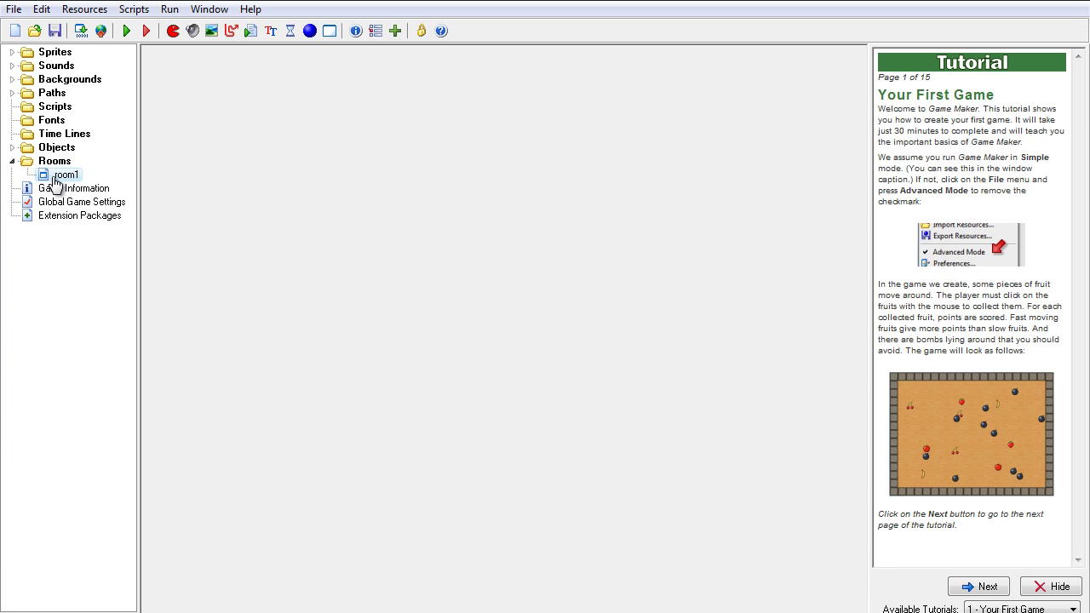
{"action": "left_click_drag", "start_coordinate": [451, 258], "coordinate": [280, 117]}
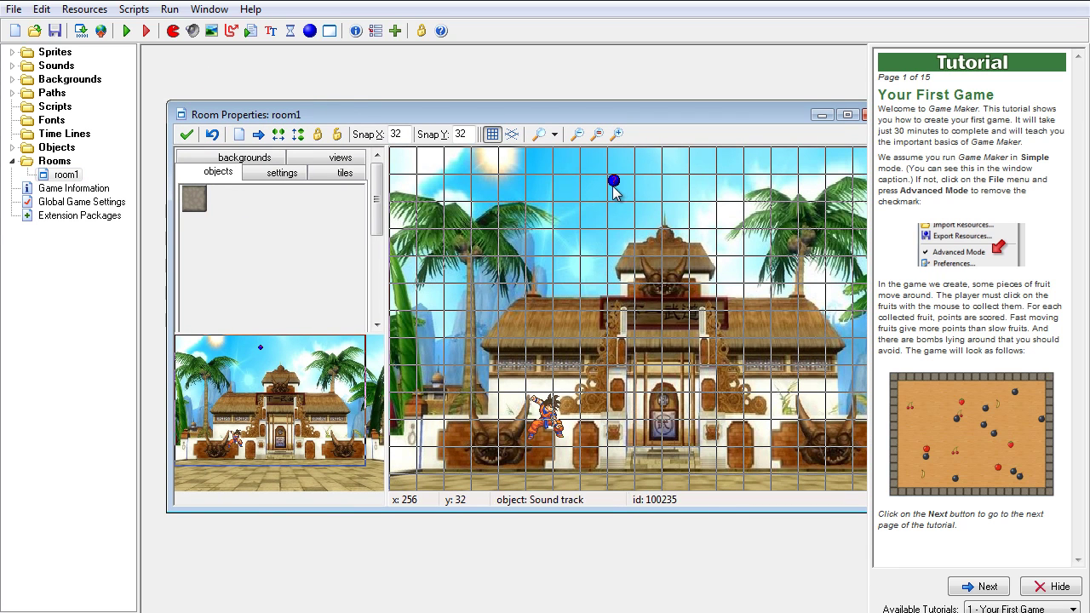
- Place a Sound track instance in room1's sky at x 160, y 32, and delete that instance again
{"action": "left_click", "coordinate": [271, 204]}
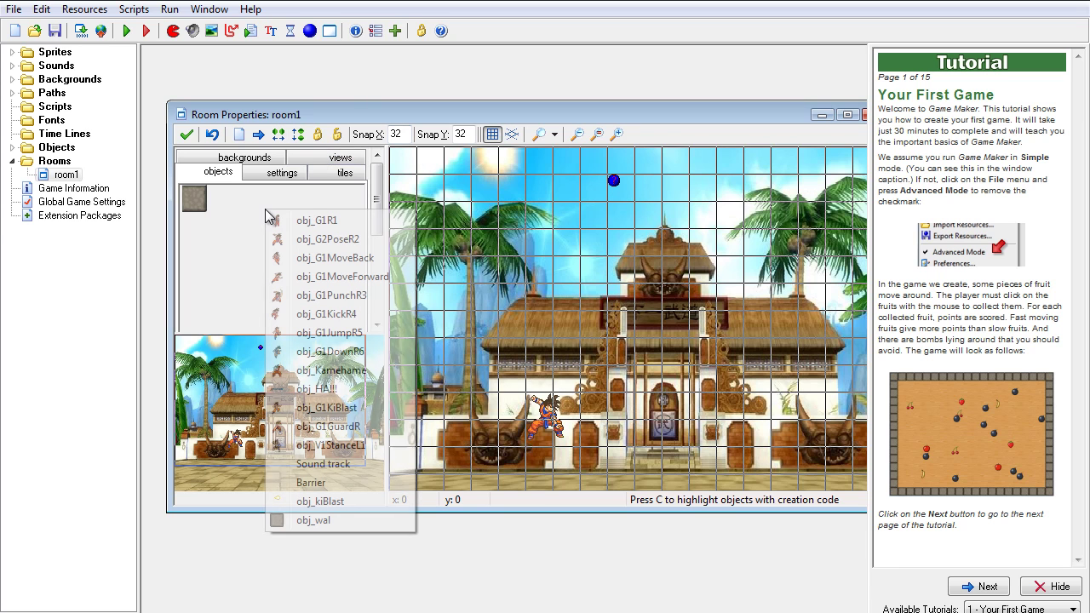
{"action": "left_click", "coordinate": [327, 464]}
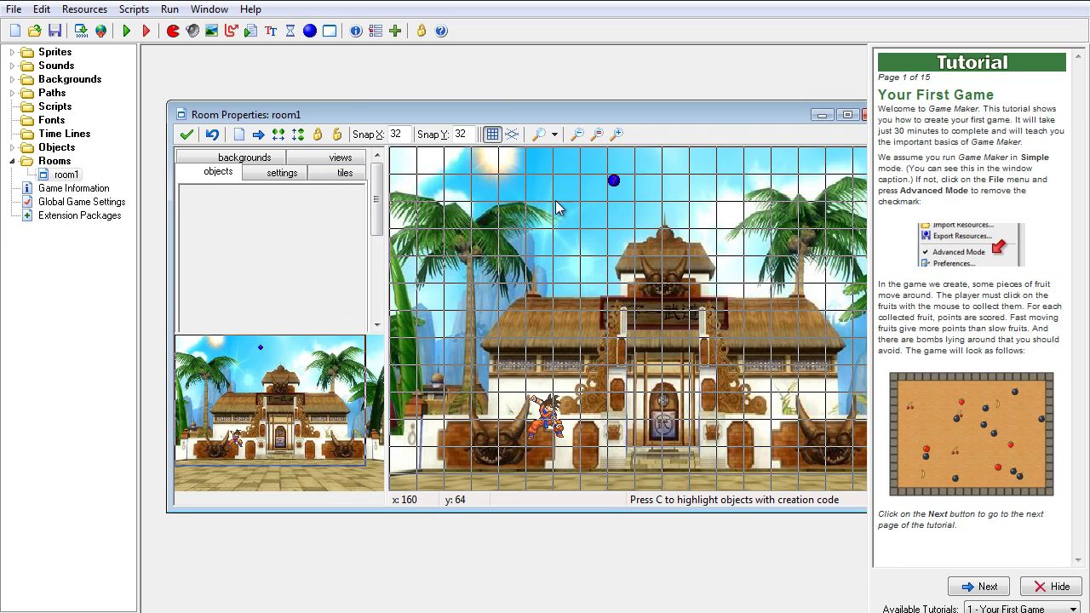
{"action": "left_click", "coordinate": [533, 182]}
{"action": "right_click", "coordinate": [534, 184]}
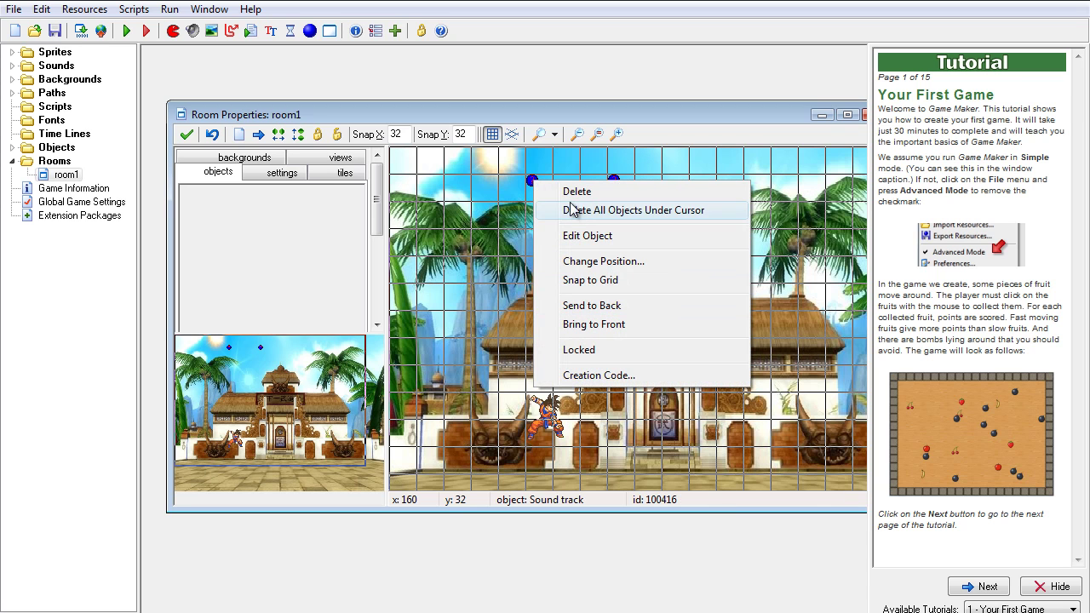
{"action": "left_click", "coordinate": [575, 192]}
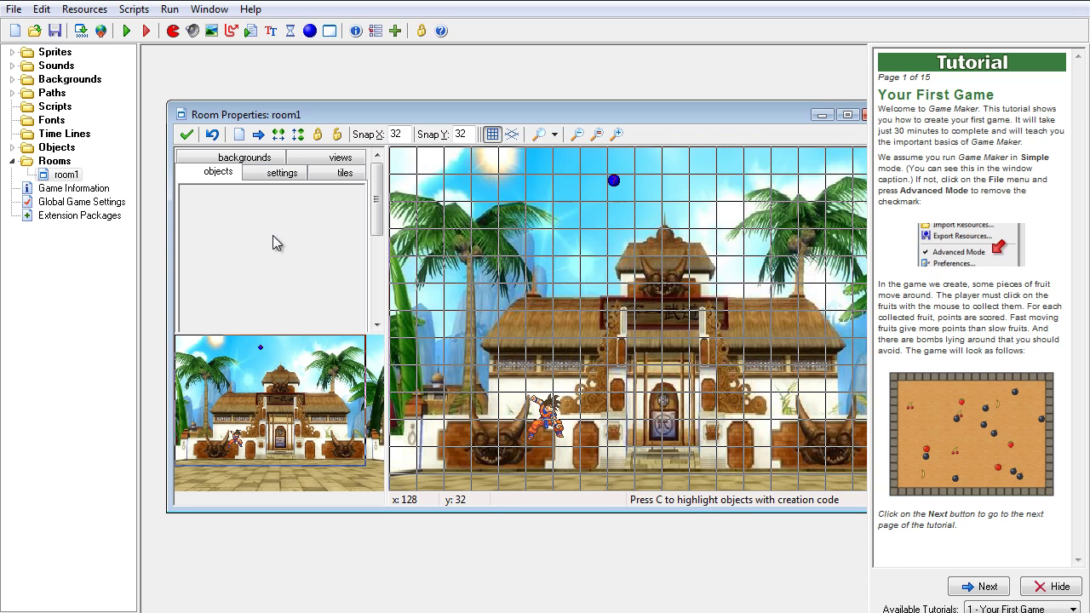